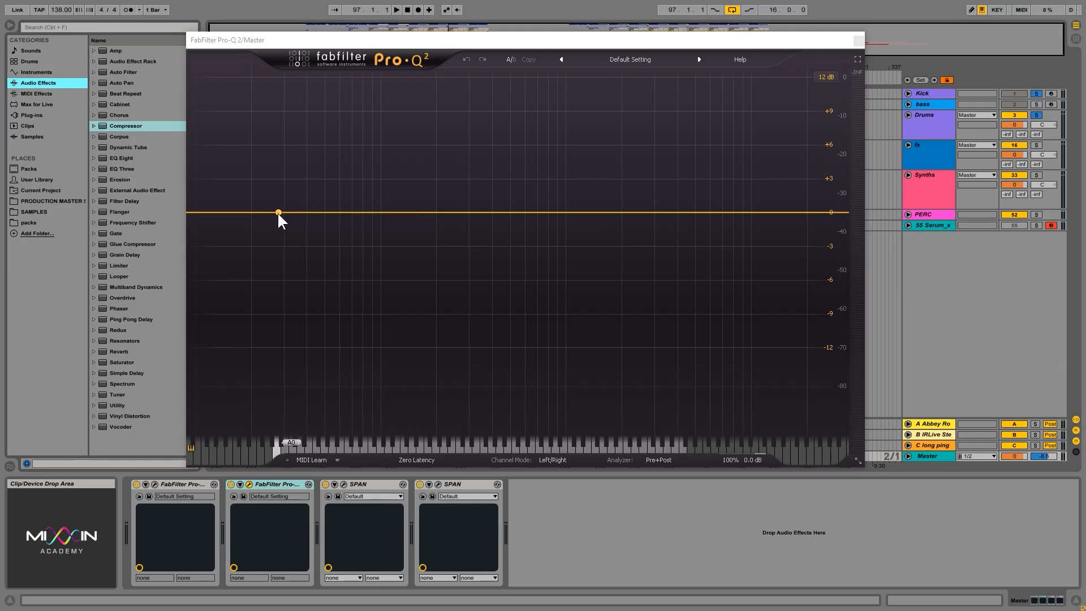
Add an EQ band, set its shape to Low Cut and move its cutoff to about 400 Hz.
click(279, 214)
drag(278, 214, 389, 198)
click(302, 397)
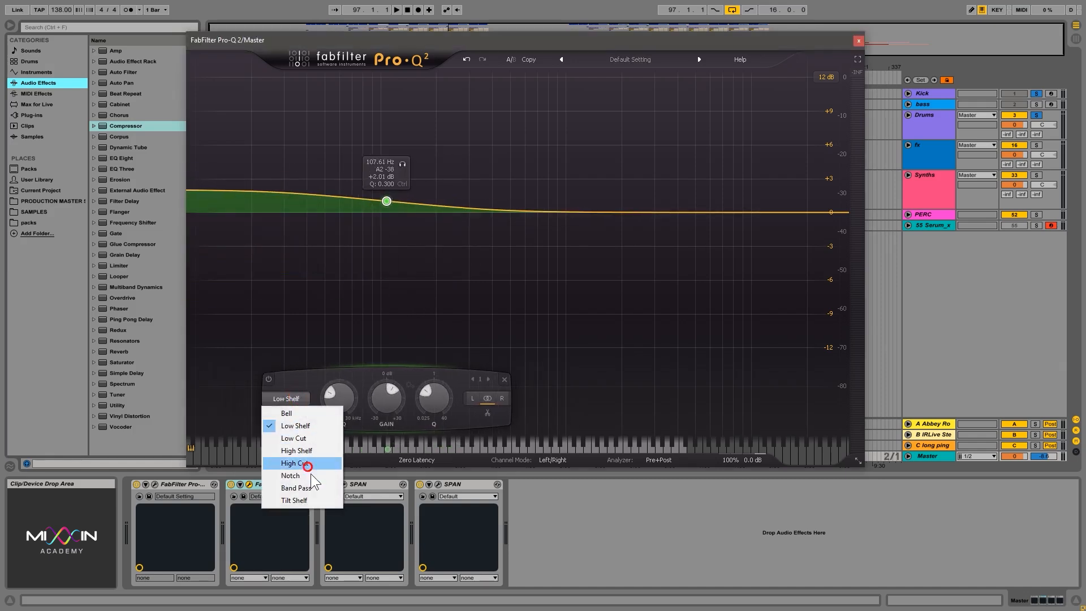
click(312, 439)
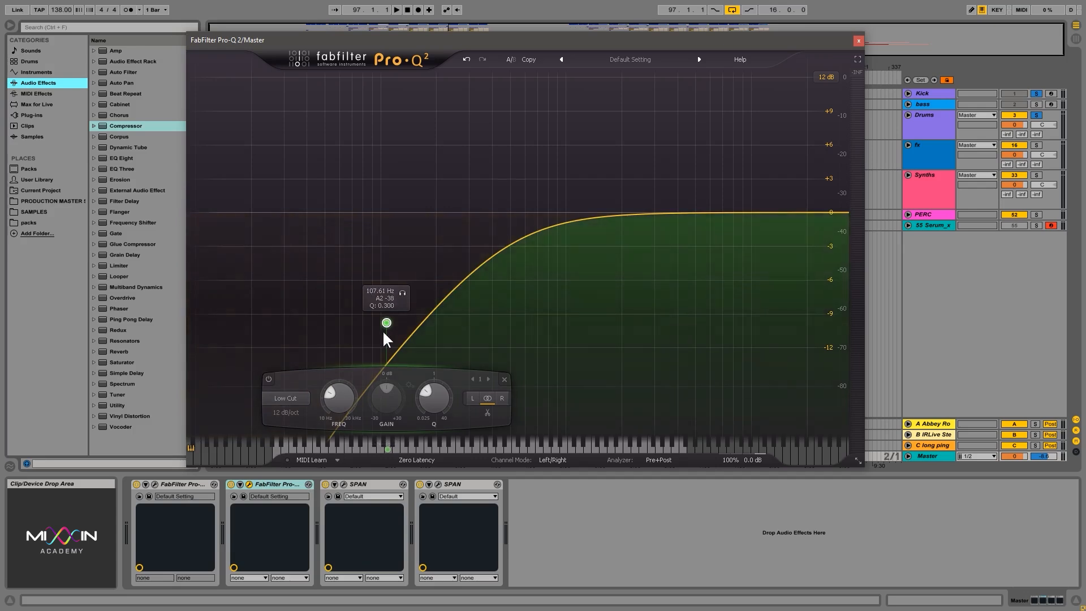
drag(383, 332, 491, 212)
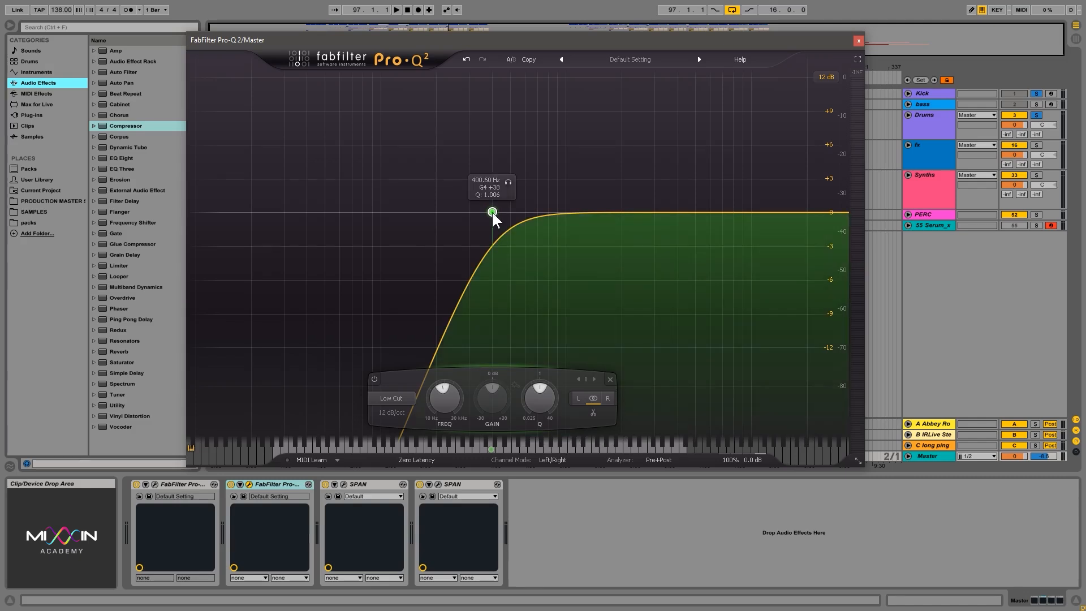
Raise the Low Cut frequency to about 1180 Hz and audition the track through it, stopping playback at the end.
drag(492, 211, 579, 213)
key(space)
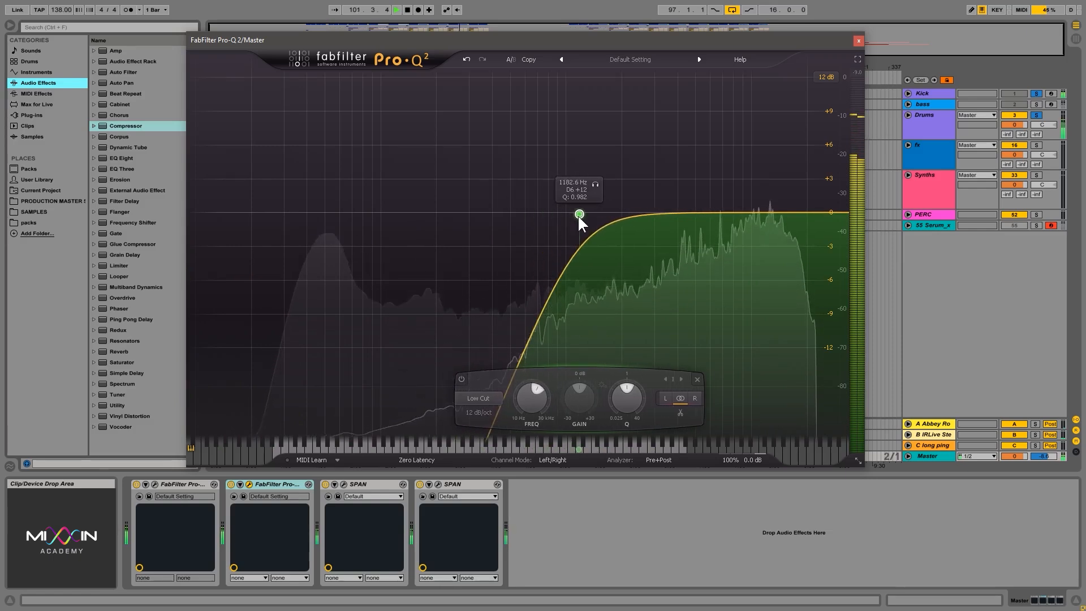
key(space)
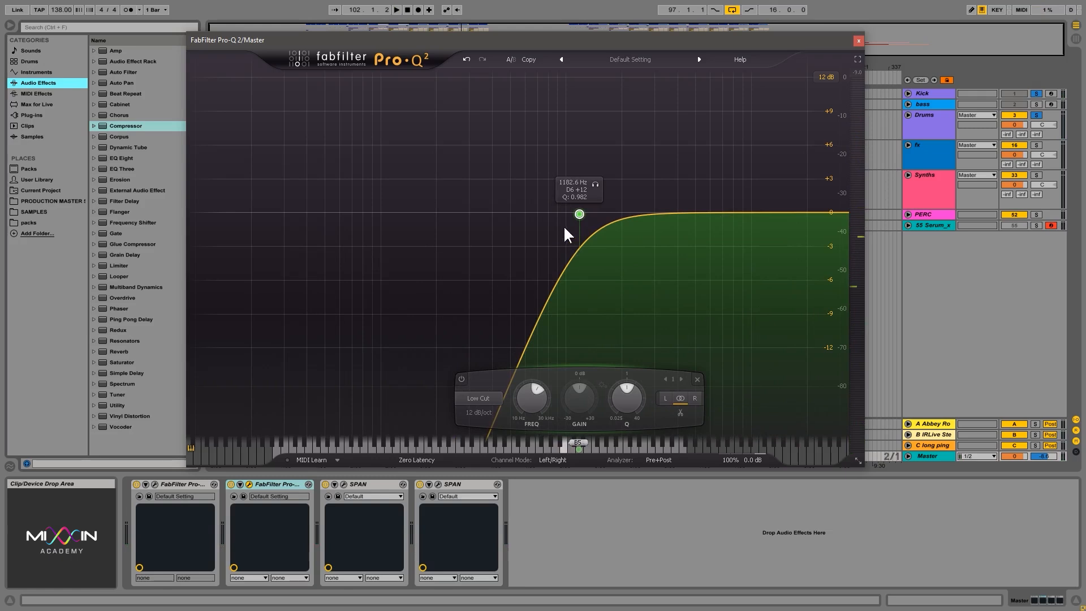
Change the band to High Cut, move its cutoff to about 27 kHz and audition the track through it.
drag(565, 216, 507, 213)
click(407, 398)
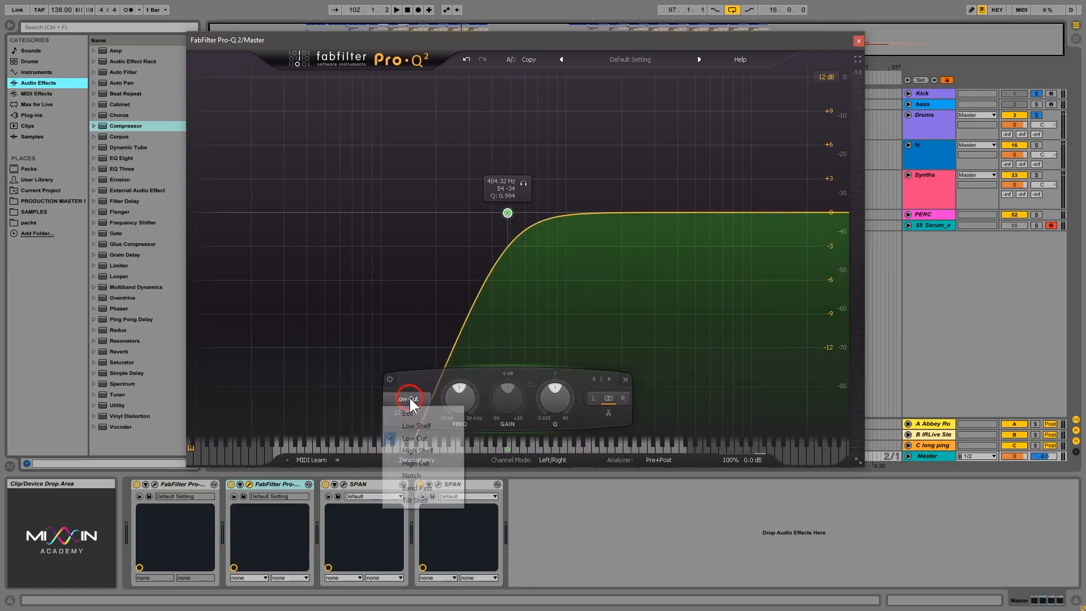
click(433, 462)
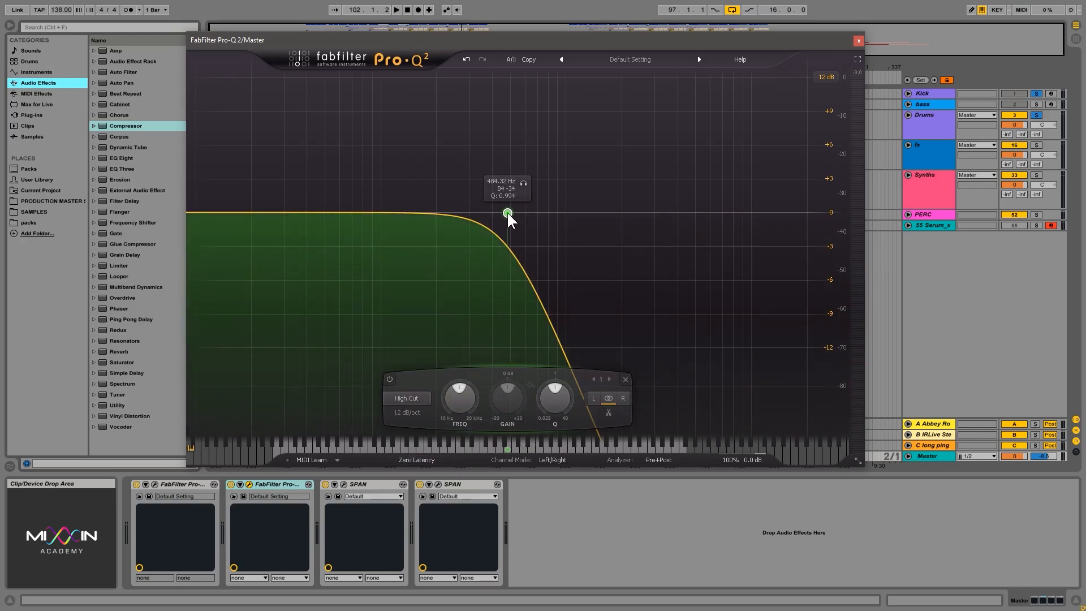
drag(507, 212, 831, 214)
key(space)
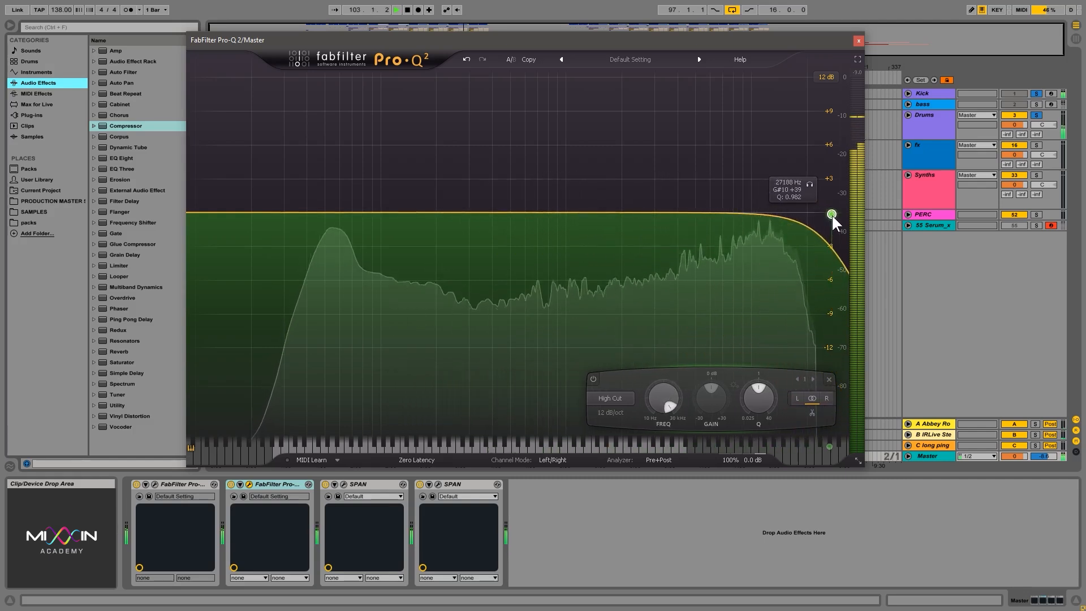
key(space)
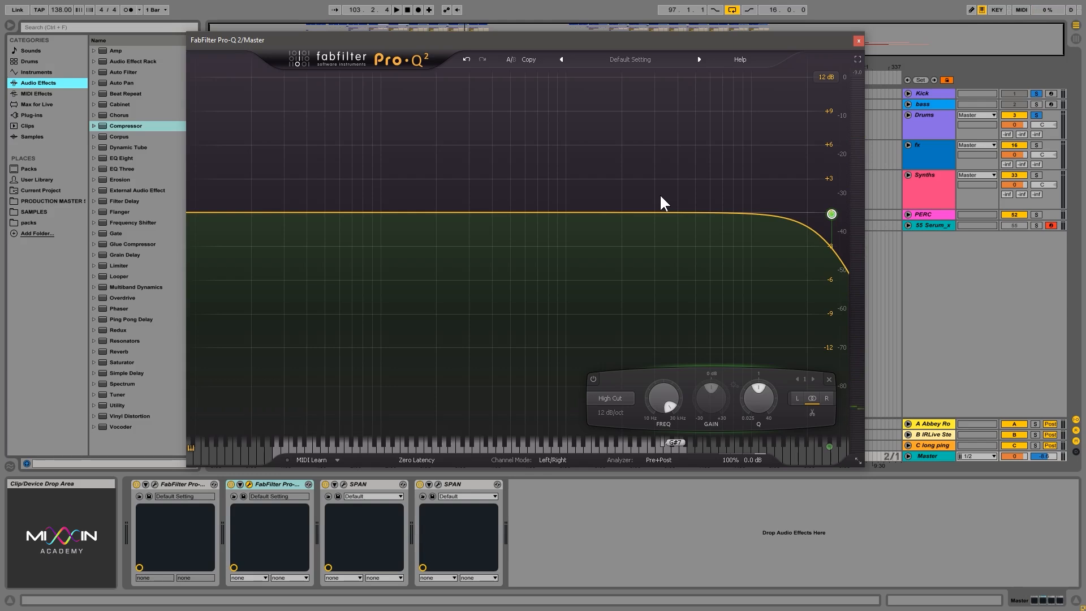
Lower the High Cut frequency to about 776 Hz, and switch the band back to Low Cut at about 633 Hz.
drag(831, 214, 544, 209)
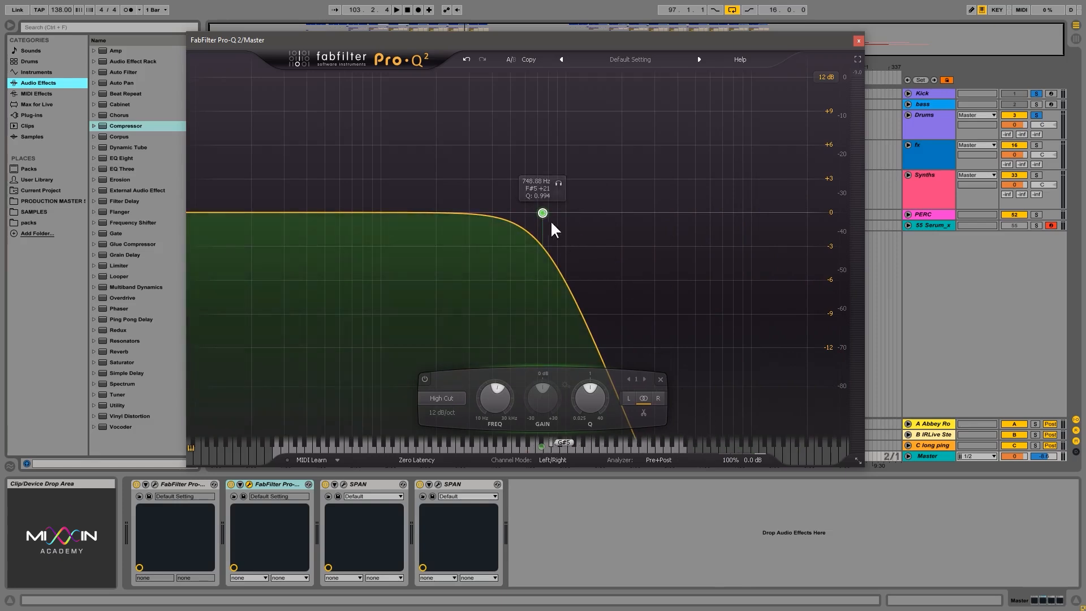
mouse_move(544, 213)
mouse_down()
mouse_move(558, 214)
mouse_move(545, 212)
mouse_up()
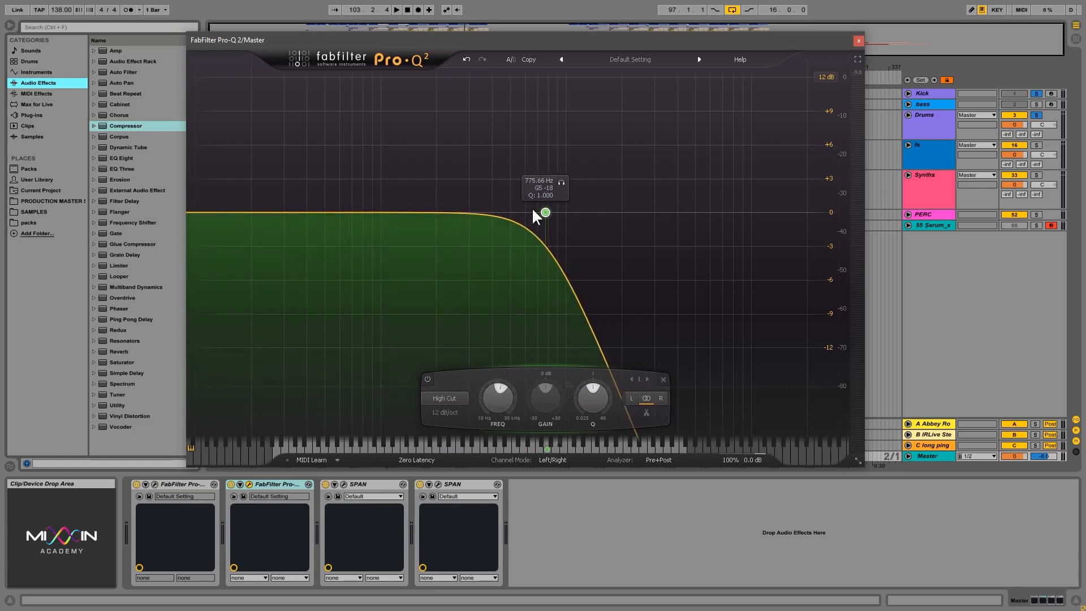
click(451, 400)
click(466, 442)
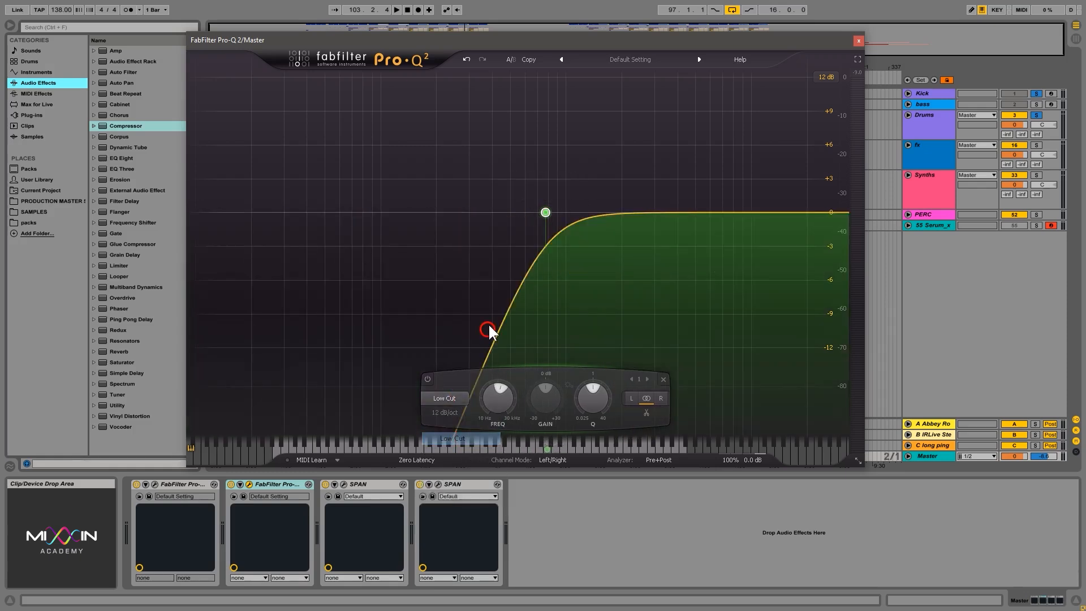
mouse_move(538, 213)
mouse_down()
mouse_move(471, 213)
mouse_move(552, 217)
mouse_move(530, 214)
mouse_up()
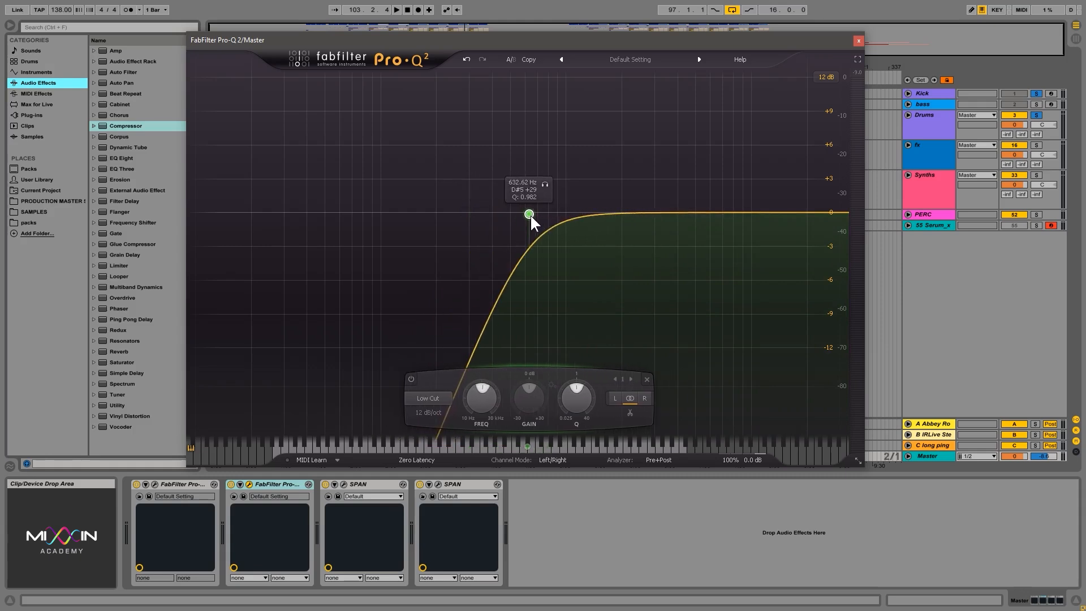
Change the band to Low Shelf and lower its gain to about -2.6 dB.
click(439, 398)
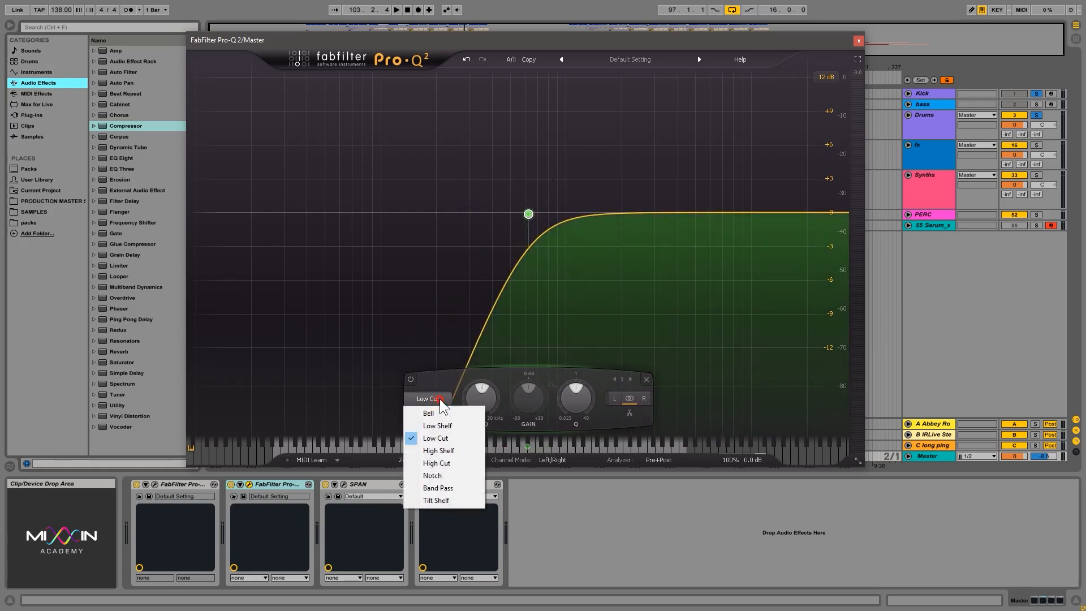
click(456, 426)
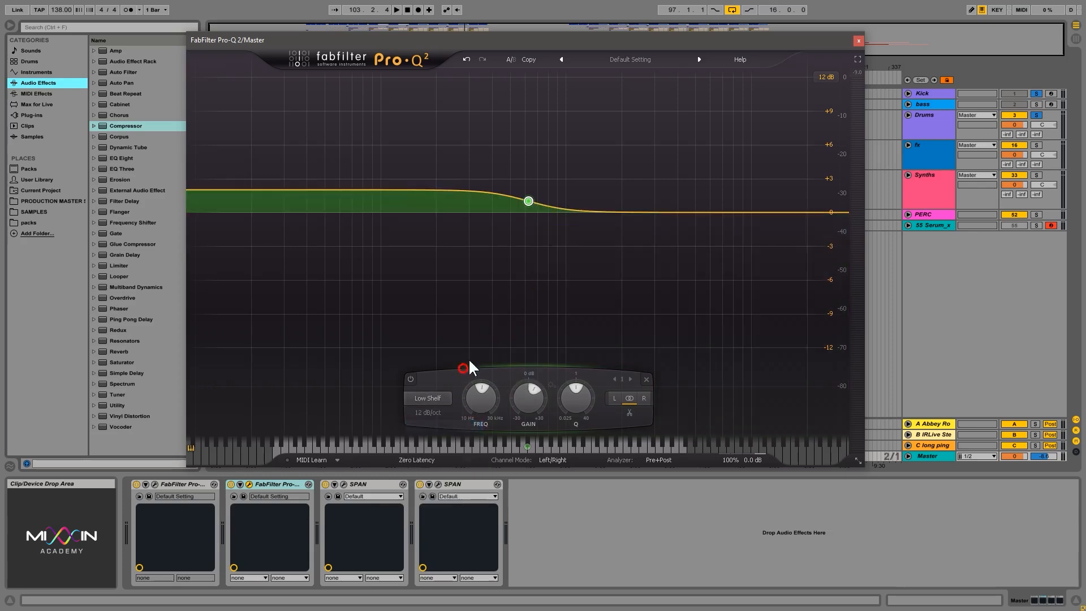
mouse_move(526, 202)
drag(528, 201, 531, 229)
Change the band to High Shelf and swing its gain between boost and cut, ending at about -5.6 dB and 502 Hz.
click(427, 399)
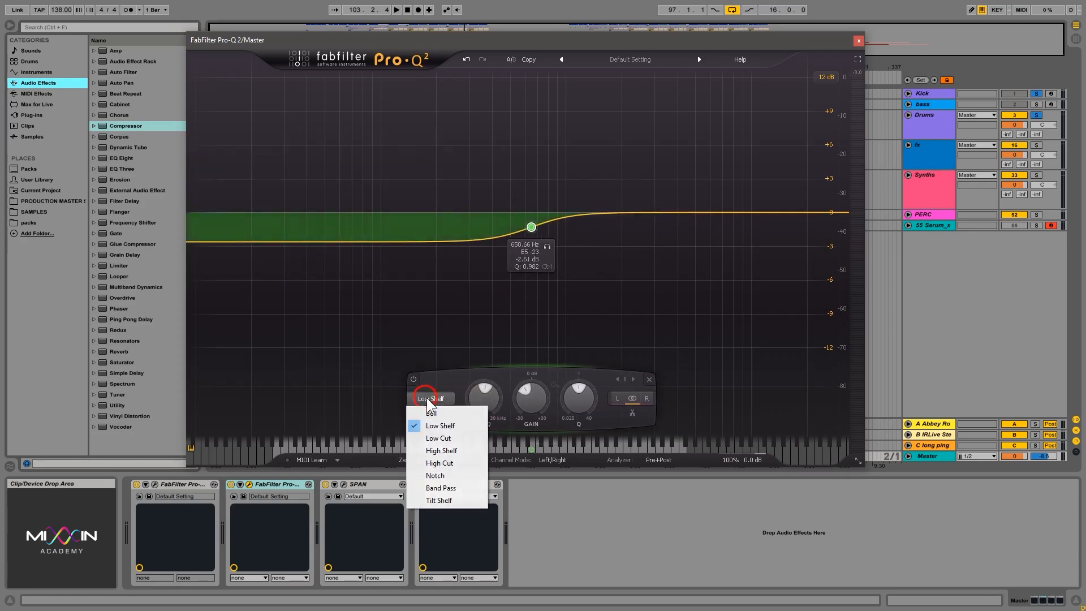
click(454, 451)
drag(535, 222, 528, 121)
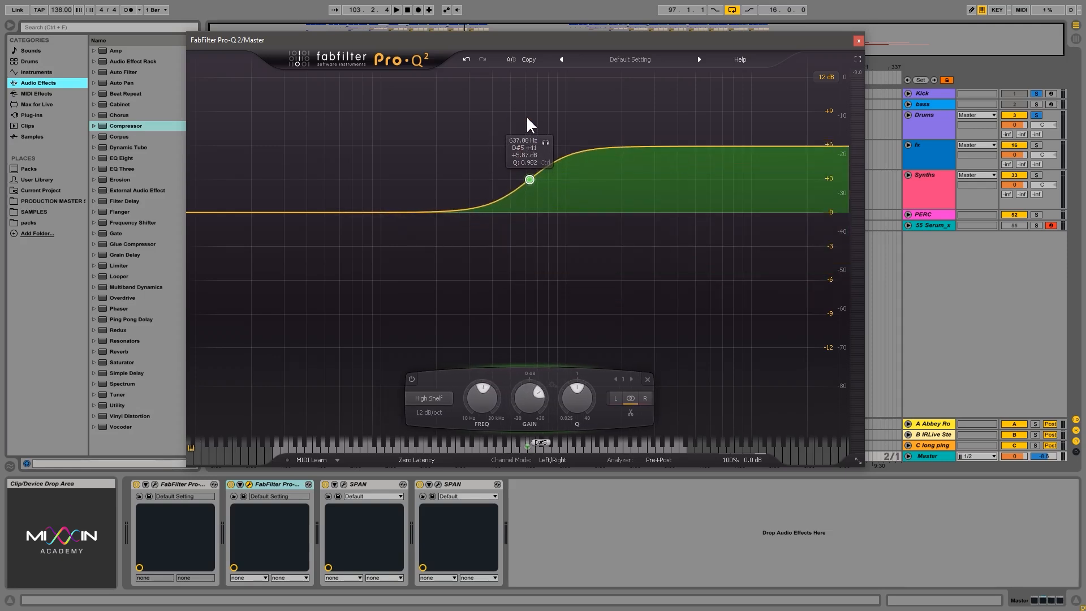
drag(530, 170, 431, 388)
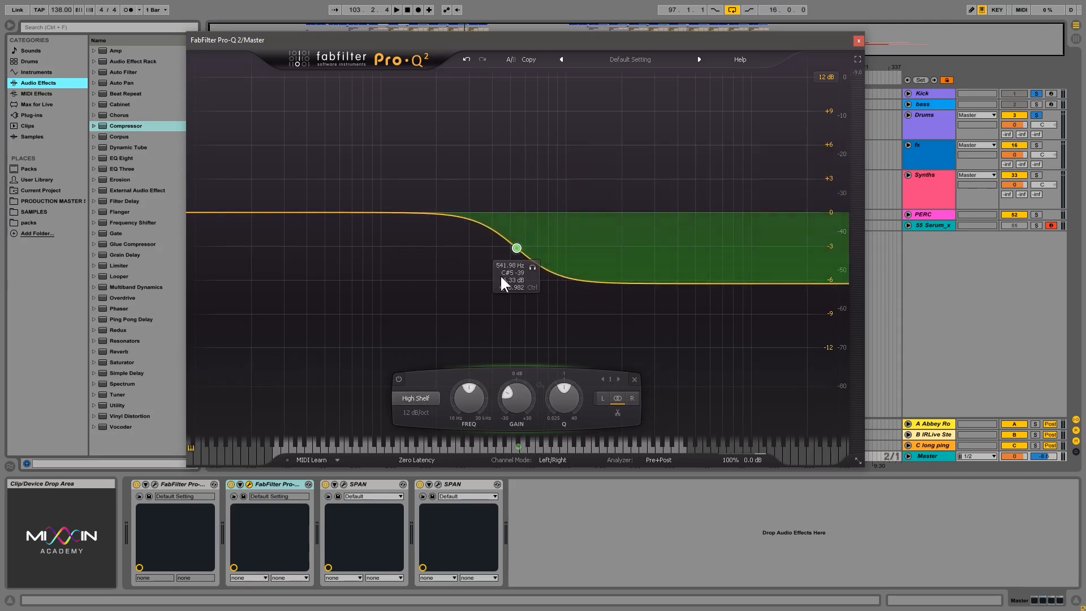
drag(517, 247, 531, 113)
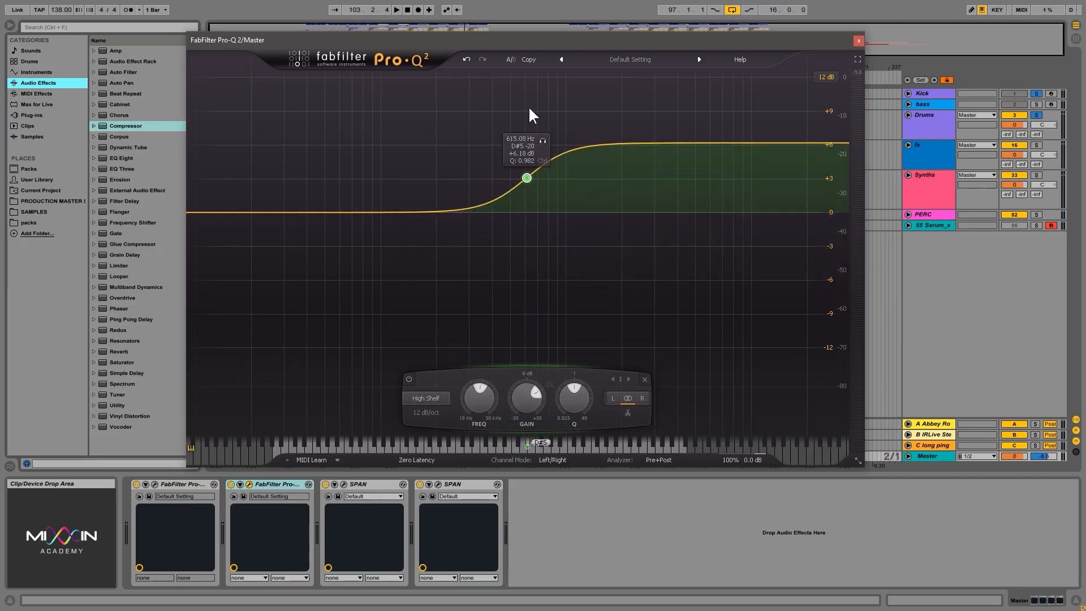
drag(534, 177, 514, 317)
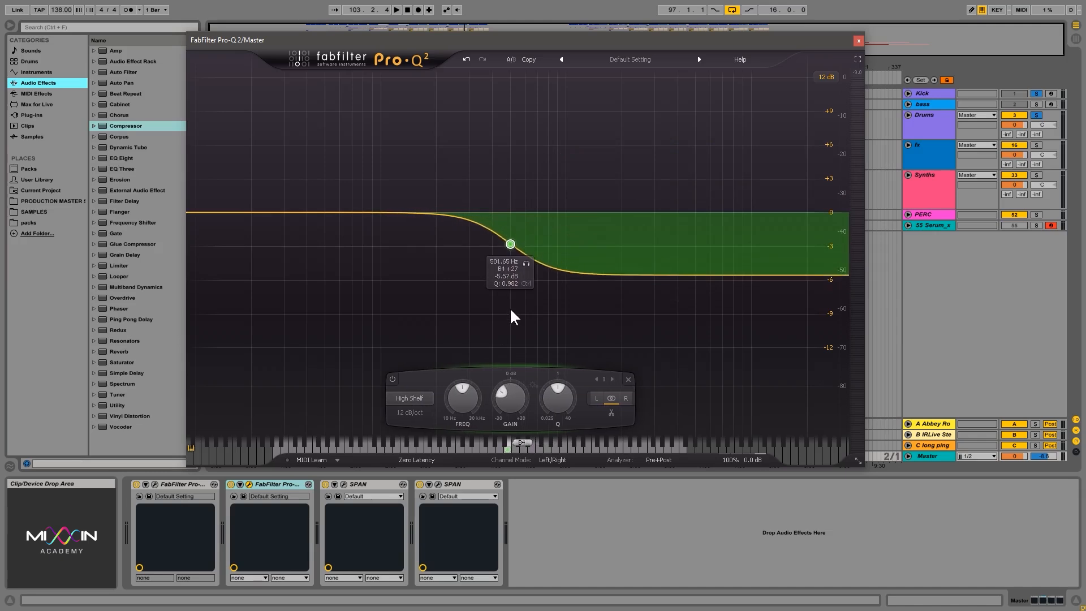
Play the track while cutting the high shelf to about -15 dB at 787 Hz and raising it to about +2 dB at 844 Hz.
key(space)
drag(510, 244, 545, 339)
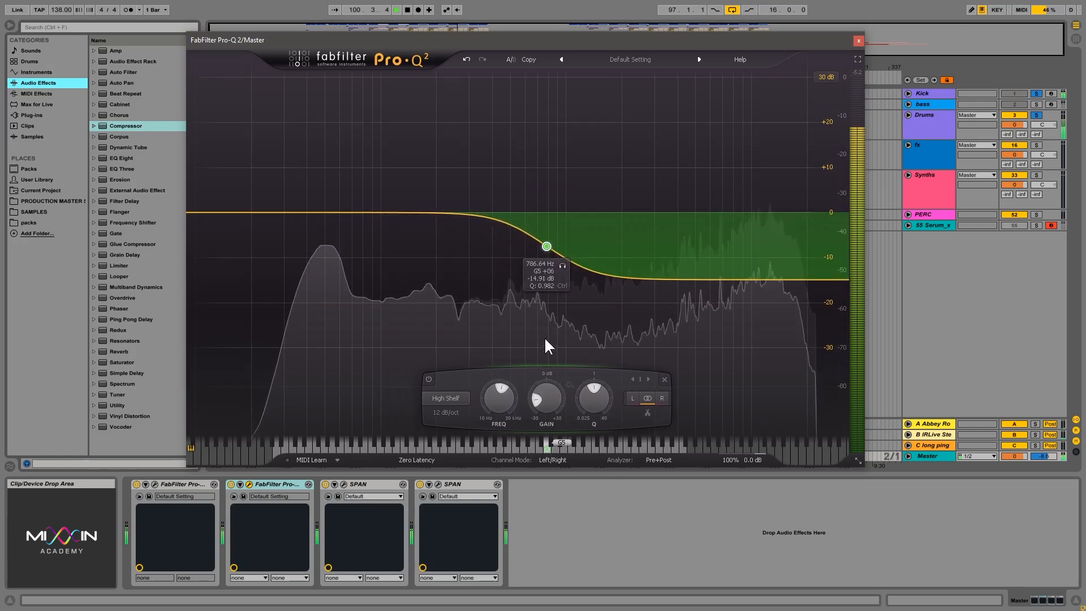
drag(545, 244, 551, 168)
Change the band to Low Shelf, set it to about 516 Hz and -0.5 dB, and audition the track.
click(453, 398)
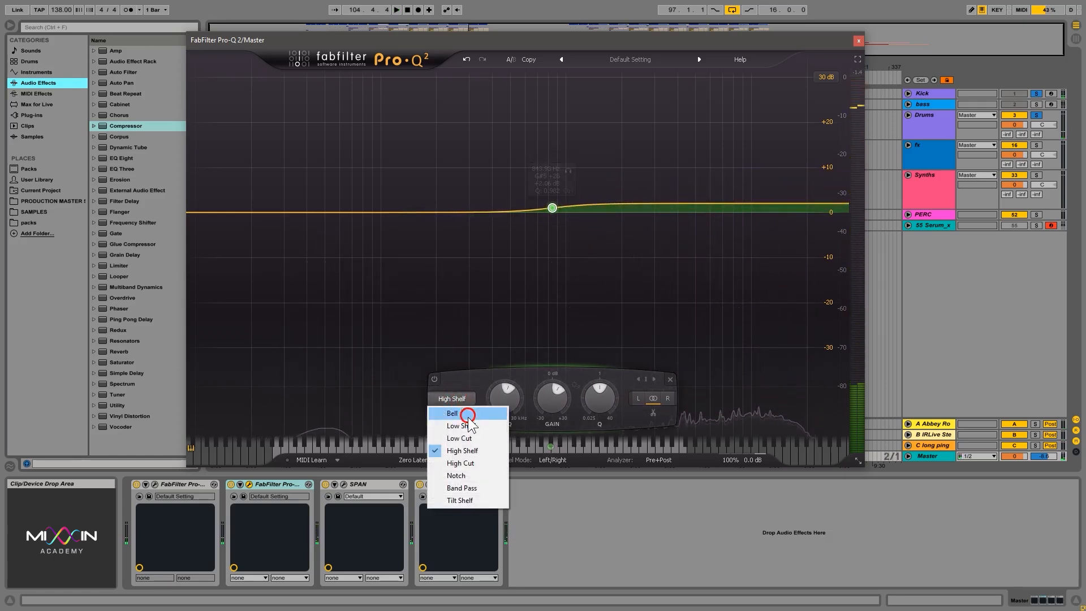
click(472, 426)
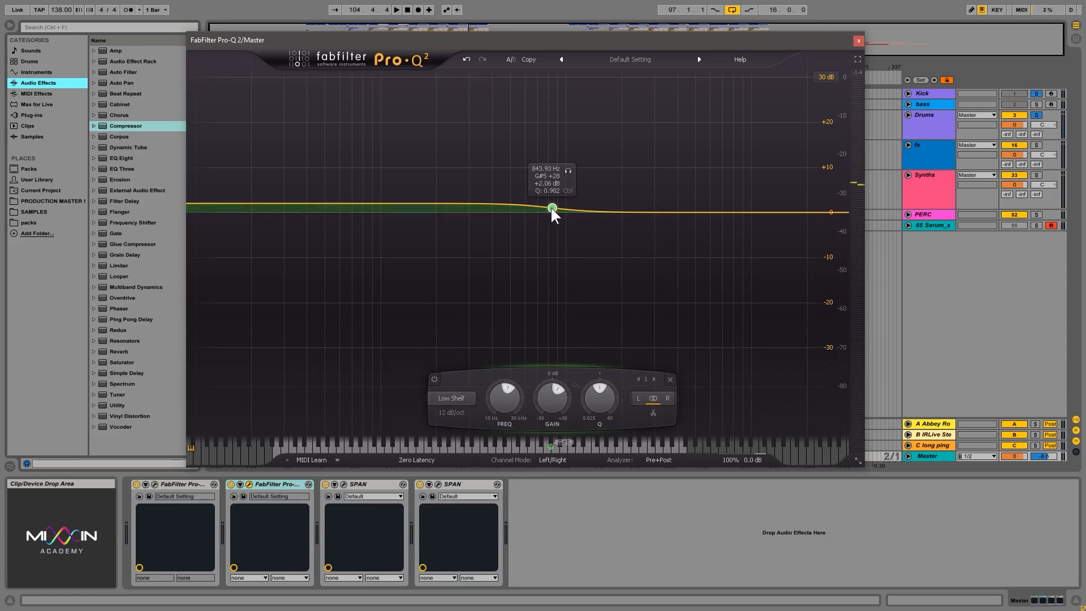
drag(552, 209, 512, 218)
key(space)
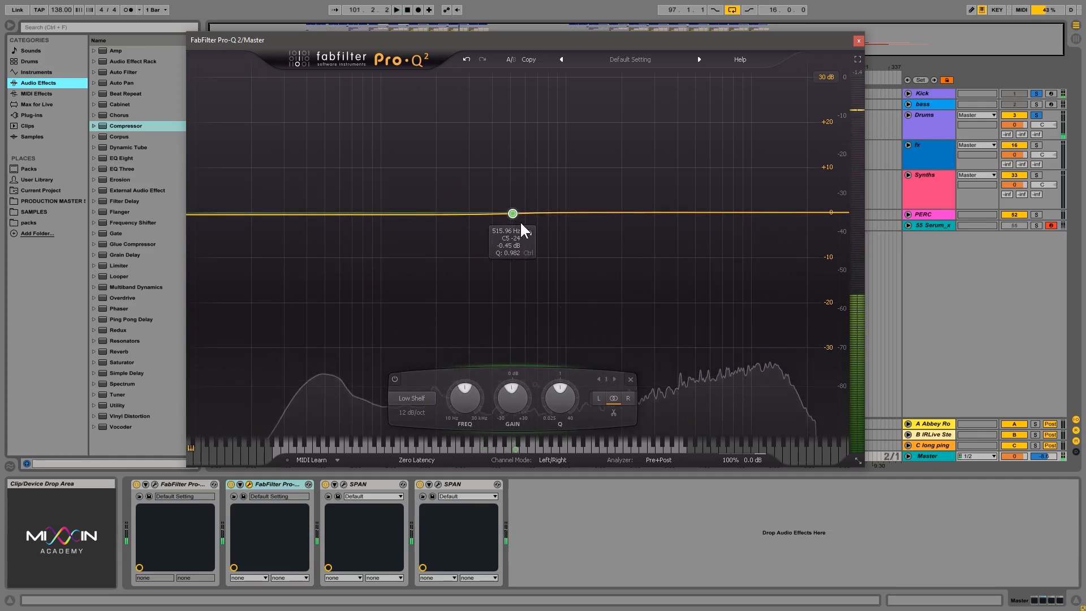
Change the band to Tilt Shelf and set it to about 619 Hz and -10.6 dB.
click(418, 398)
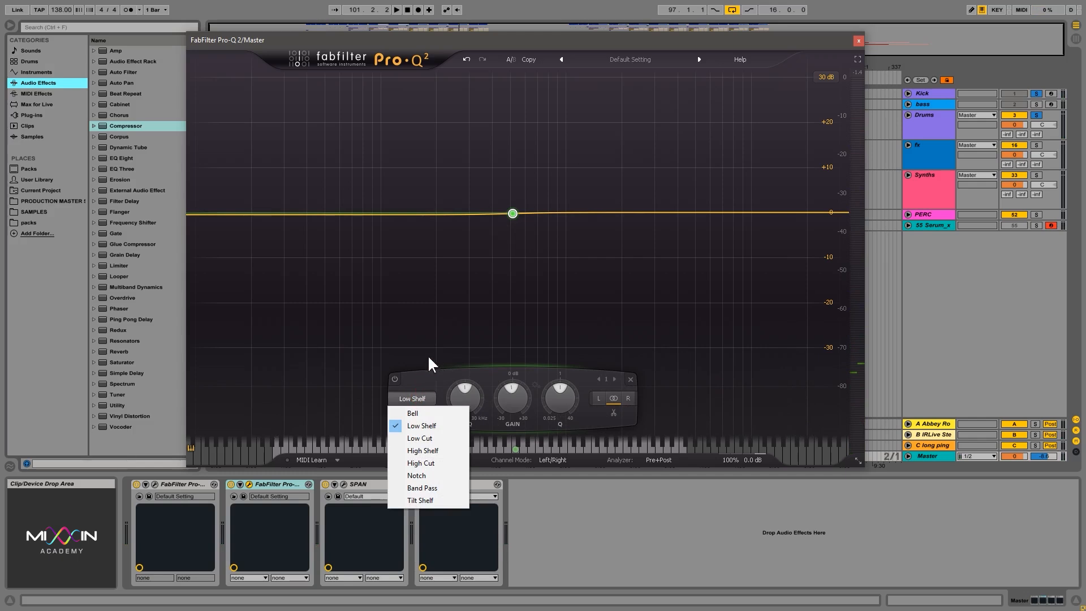
click(423, 501)
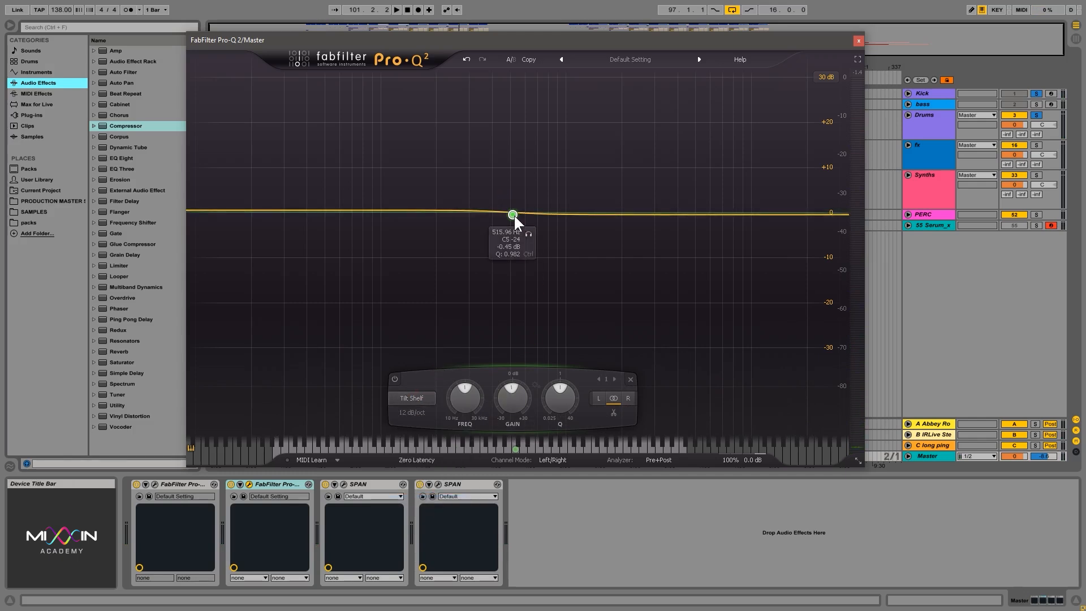
drag(514, 215, 522, 266)
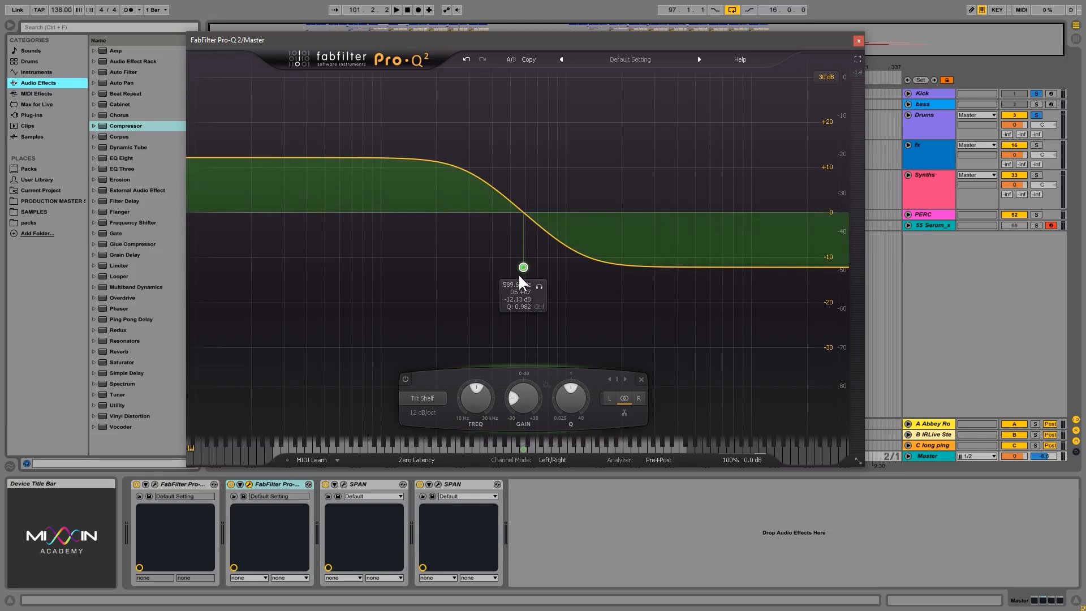
drag(525, 265, 527, 260)
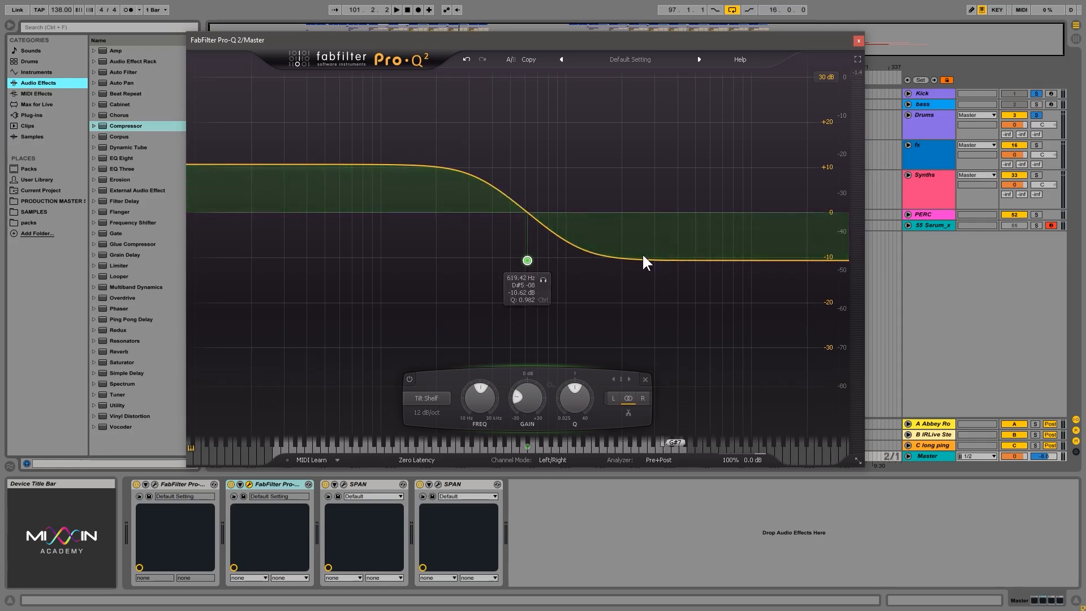
Audition the tilt shelf at about 1590 Hz and -5 dB, and move it down to about 254 Hz and -6.7 dB.
drag(527, 260, 604, 231)
key(space)
key(space)
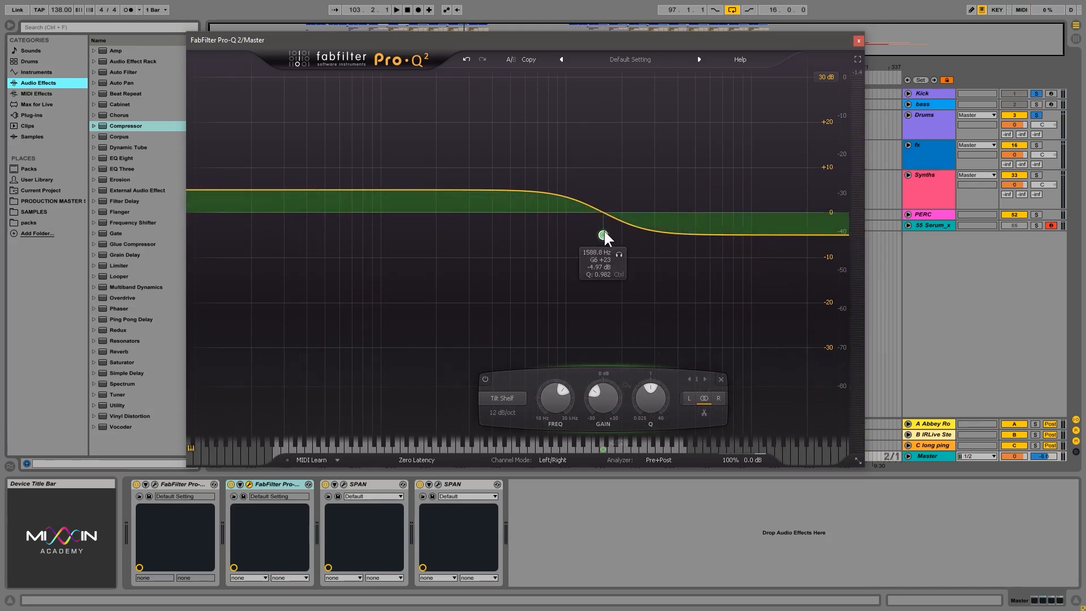
drag(604, 233, 455, 243)
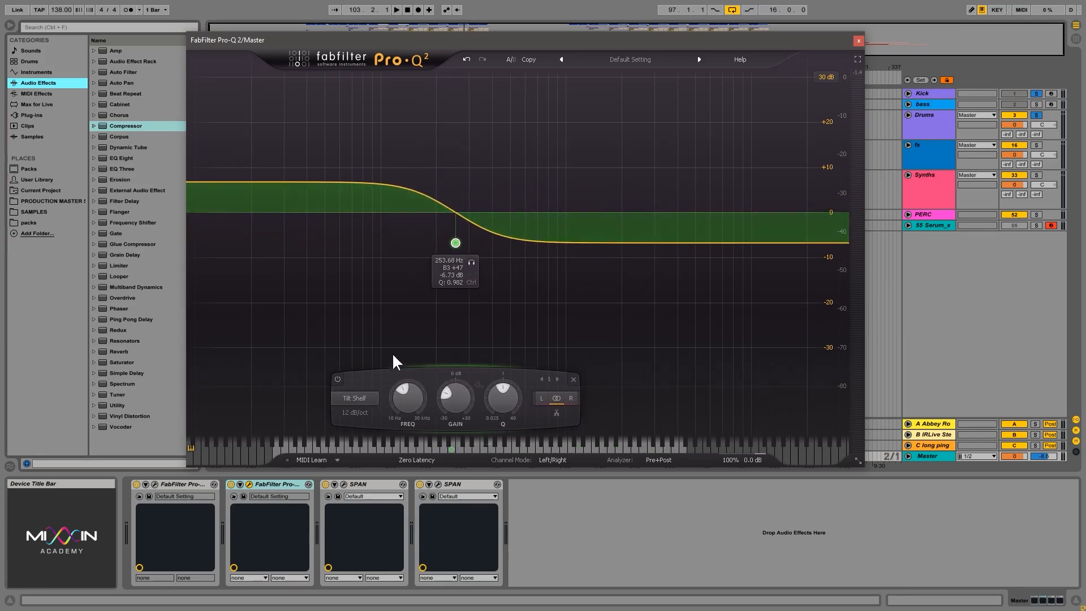
Change the band to Band Pass and center it at about 708 Hz with a Q of about 1.77.
click(364, 400)
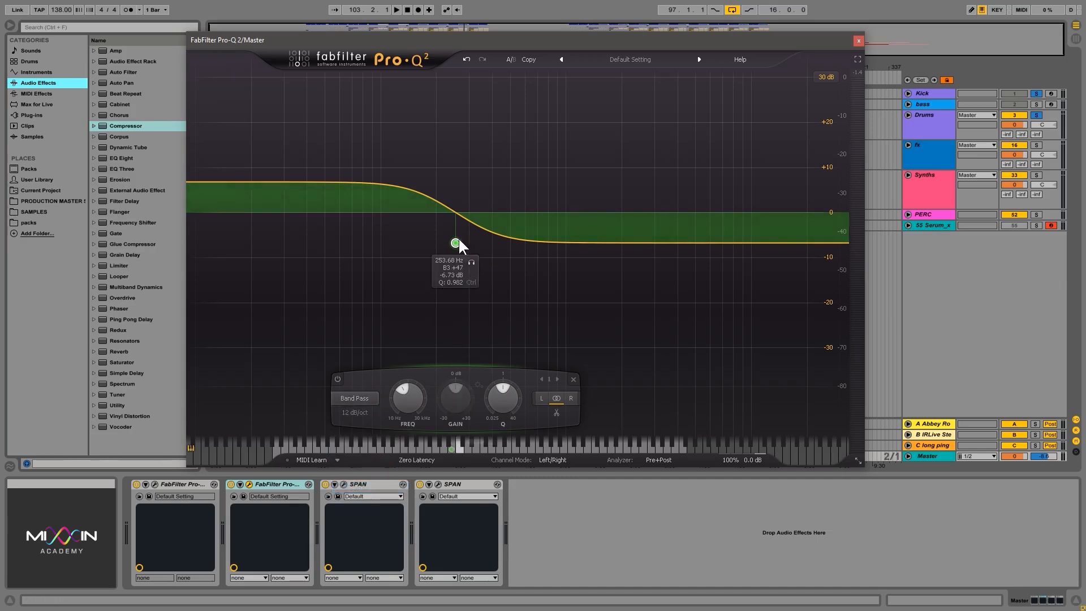
drag(457, 240, 530, 212)
drag(523, 302, 531, 211)
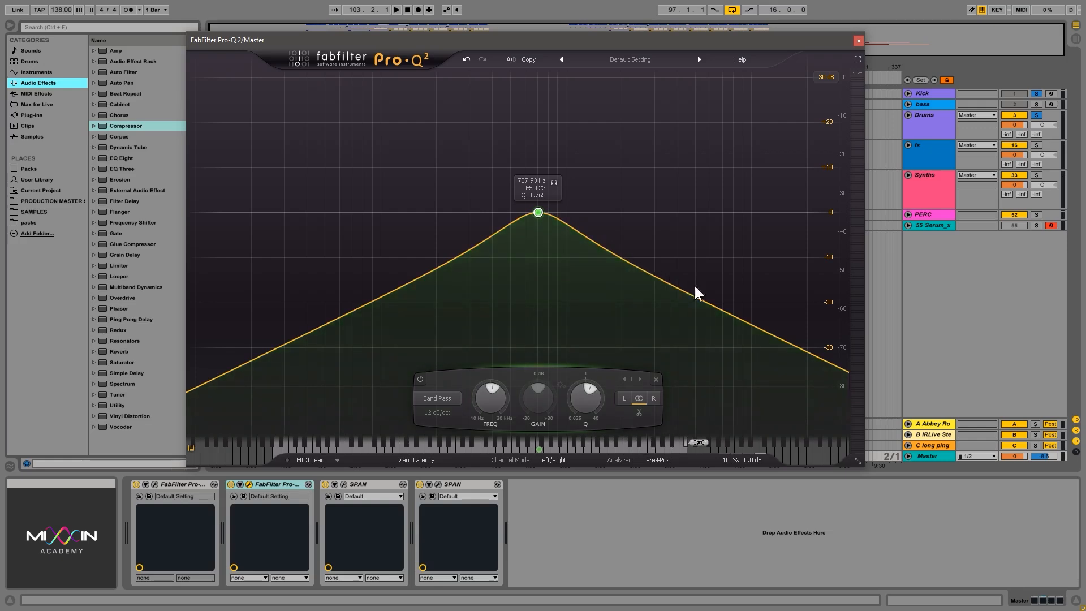
Set the band pass slope to 24 dB/oct and move it to about 844 Hz with a Q of about 2.2.
click(439, 411)
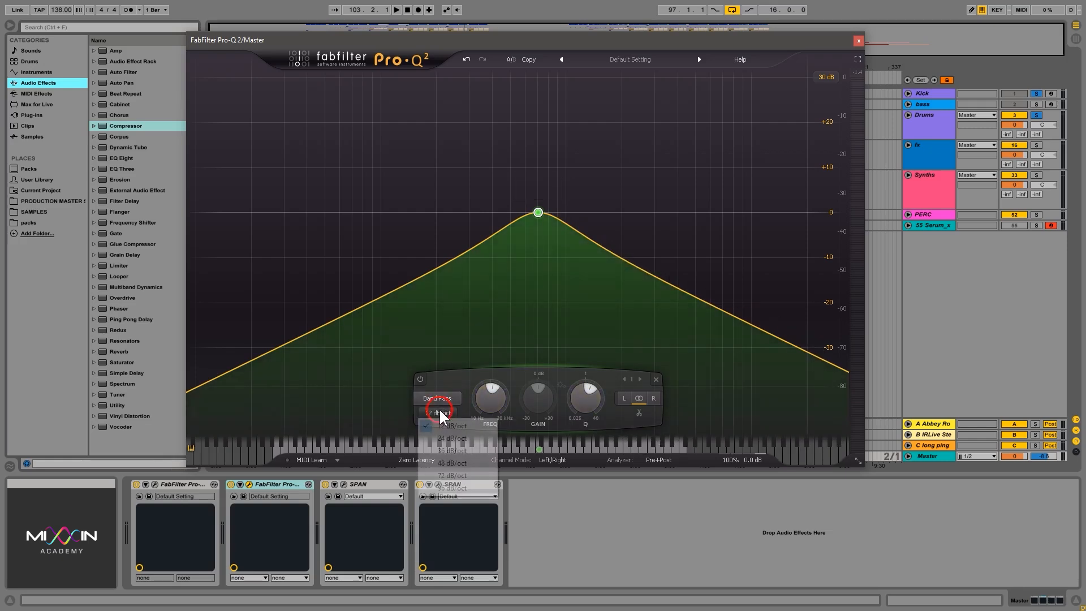
click(450, 440)
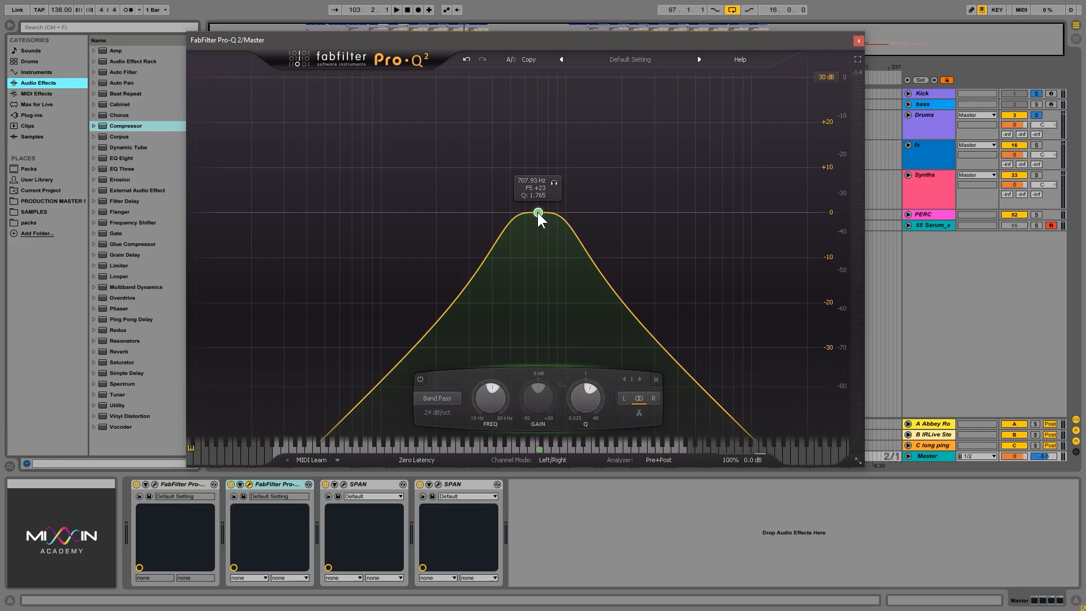
mouse_move(538, 210)
mouse_down()
mouse_move(514, 247)
mouse_move(525, 214)
mouse_move(541, 255)
mouse_move(552, 201)
mouse_move(557, 229)
mouse_move(568, 213)
mouse_move(551, 210)
mouse_up()
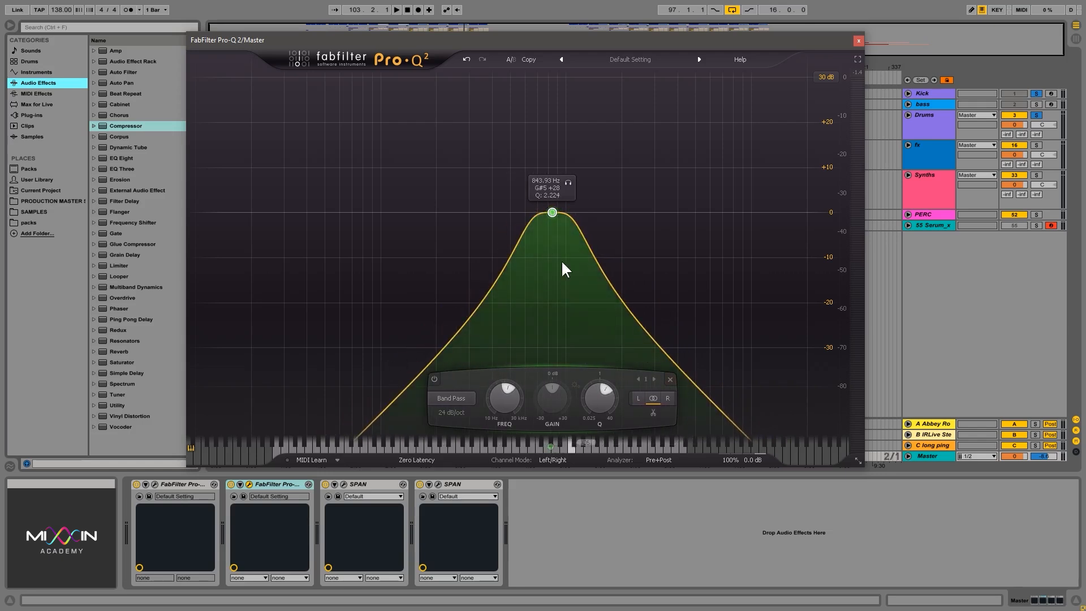
Move the band pass up to about 2768 Hz with a Q of about 3.48 and audition it.
drag(552, 213, 642, 215)
scroll(535, 213, up, 2)
key(space)
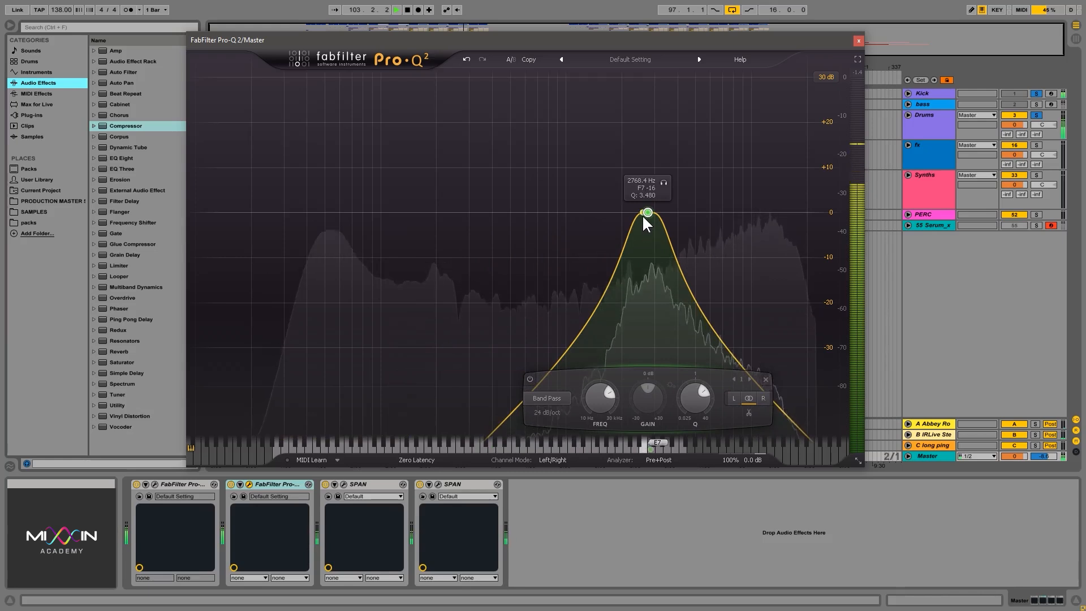
key(space)
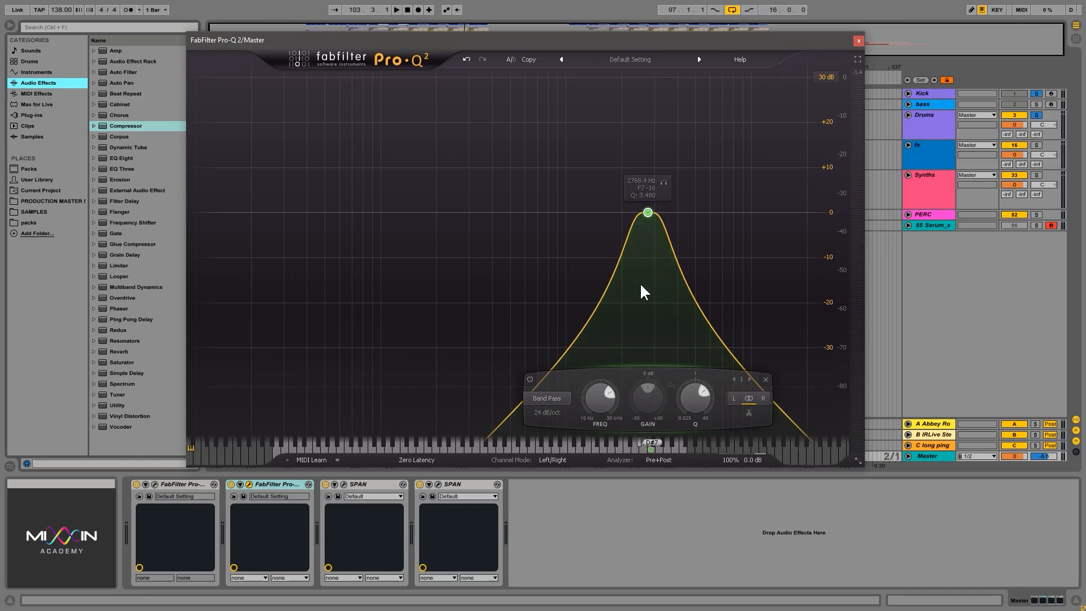
Change the band to a 12 dB/oct Bell at about 1370 Hz and +7.2 dB, with a Q of about 1.17.
click(555, 396)
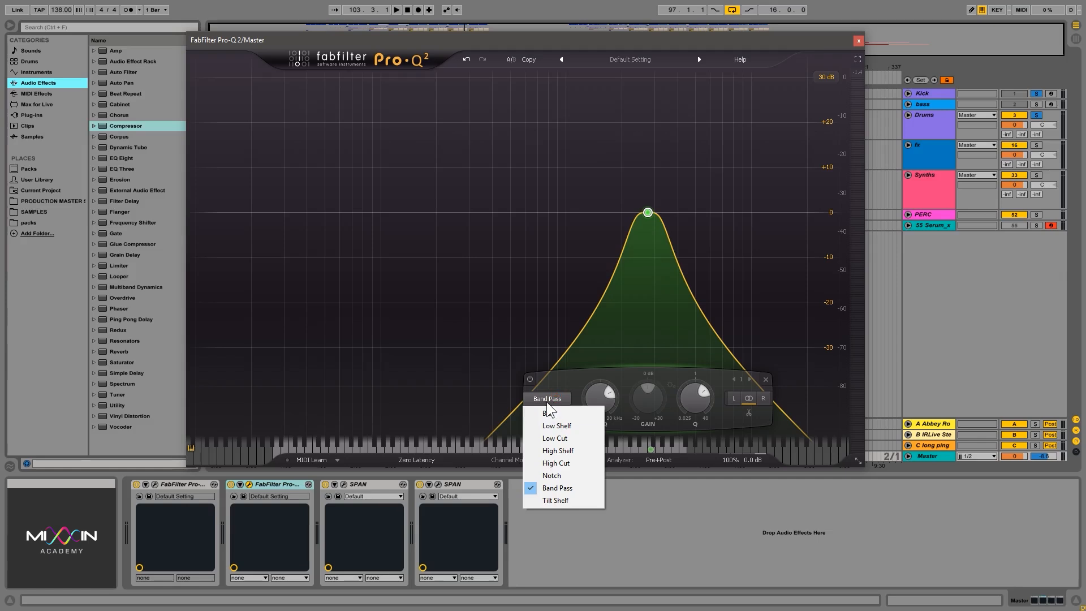
click(566, 412)
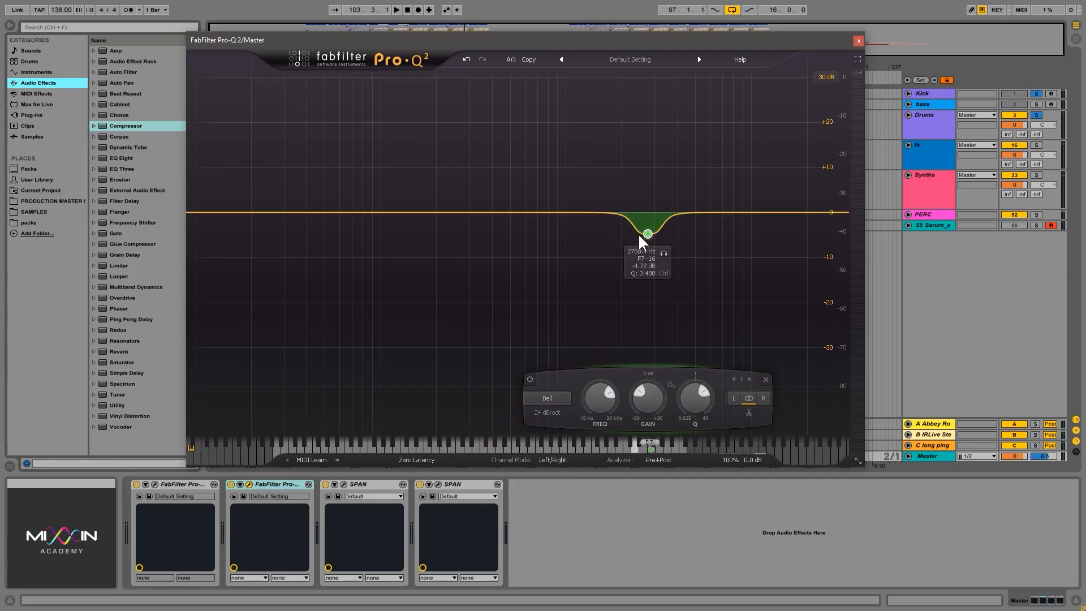
drag(645, 234, 595, 255)
click(493, 412)
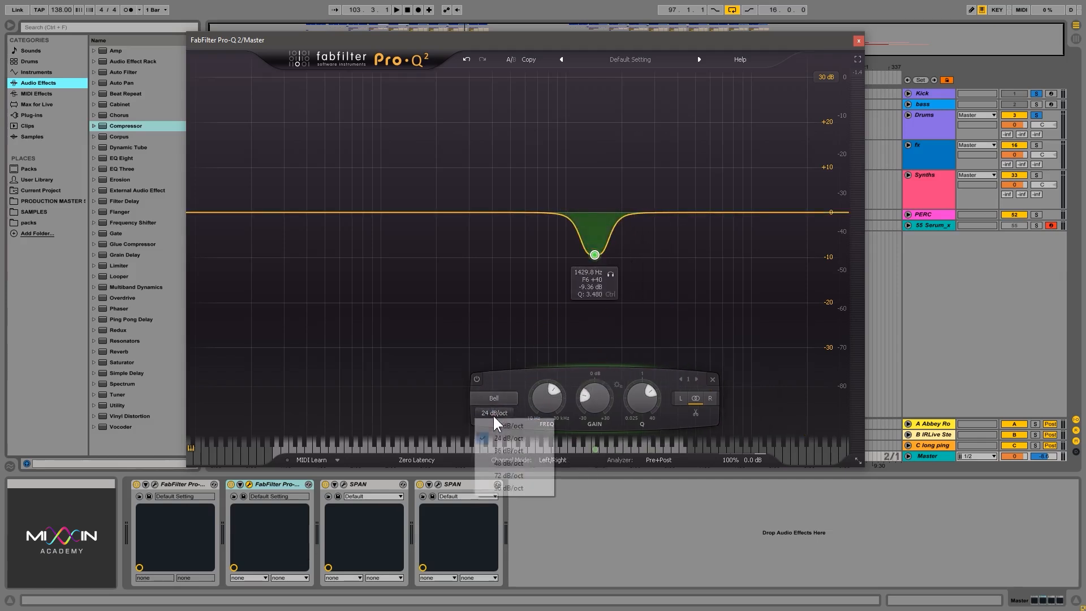
click(509, 439)
drag(595, 255, 591, 174)
drag(625, 398, 632, 420)
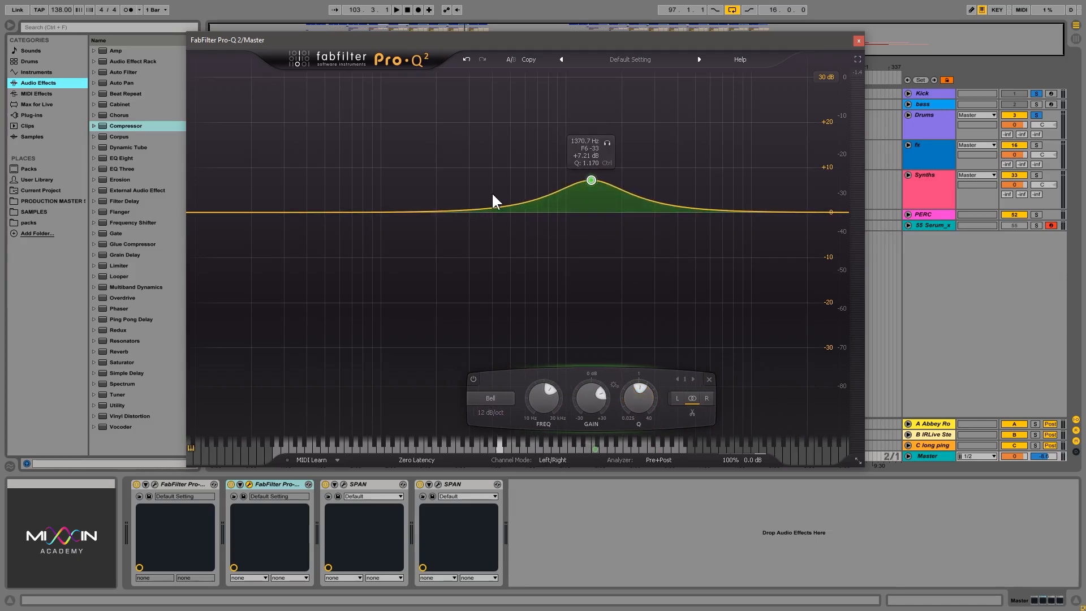
Boost the bell to about +11.9 dB at 978 Hz, widen its Q to about 0.66, and pull it down to -16.1 dB near 856 Hz.
drag(591, 179, 564, 159)
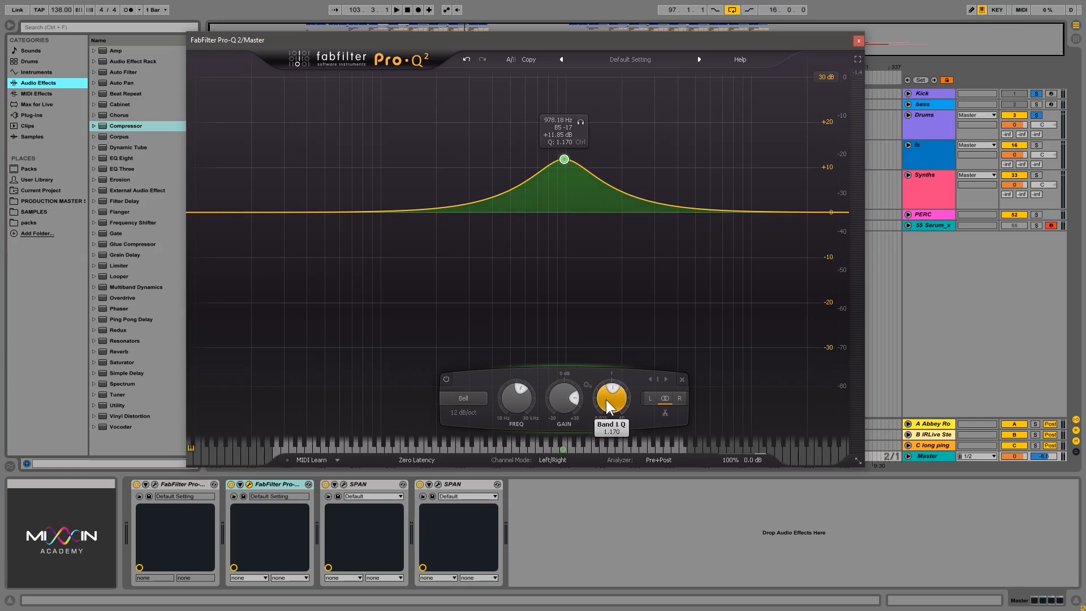
mouse_move(605, 399)
mouse_down()
mouse_move(603, 425)
mouse_move(599, 391)
mouse_move(610, 409)
mouse_up()
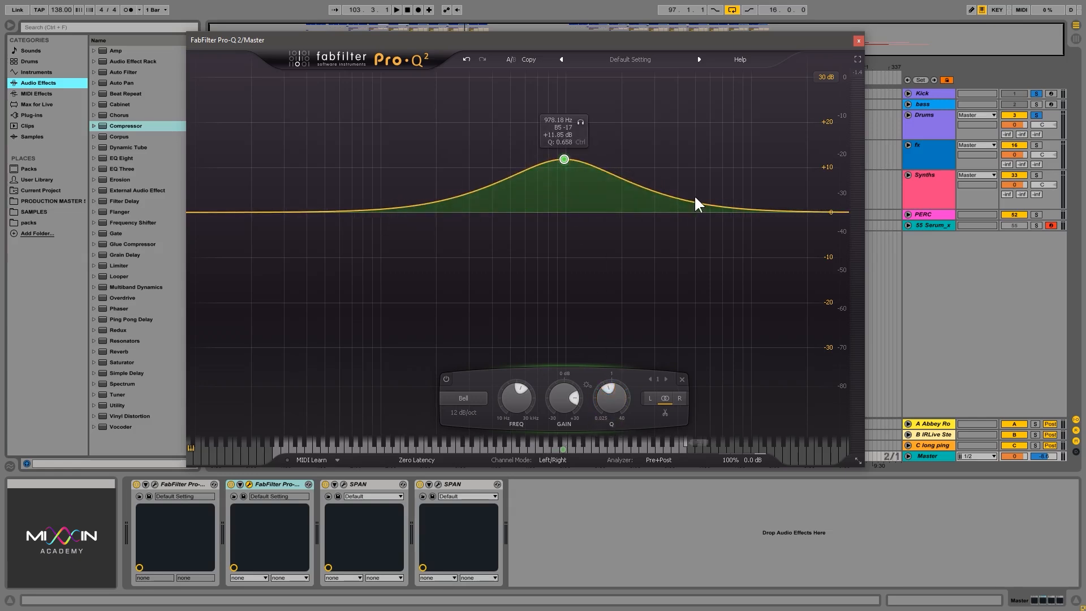
mouse_move(564, 163)
mouse_down()
mouse_move(567, 171)
mouse_move(570, 161)
mouse_up()
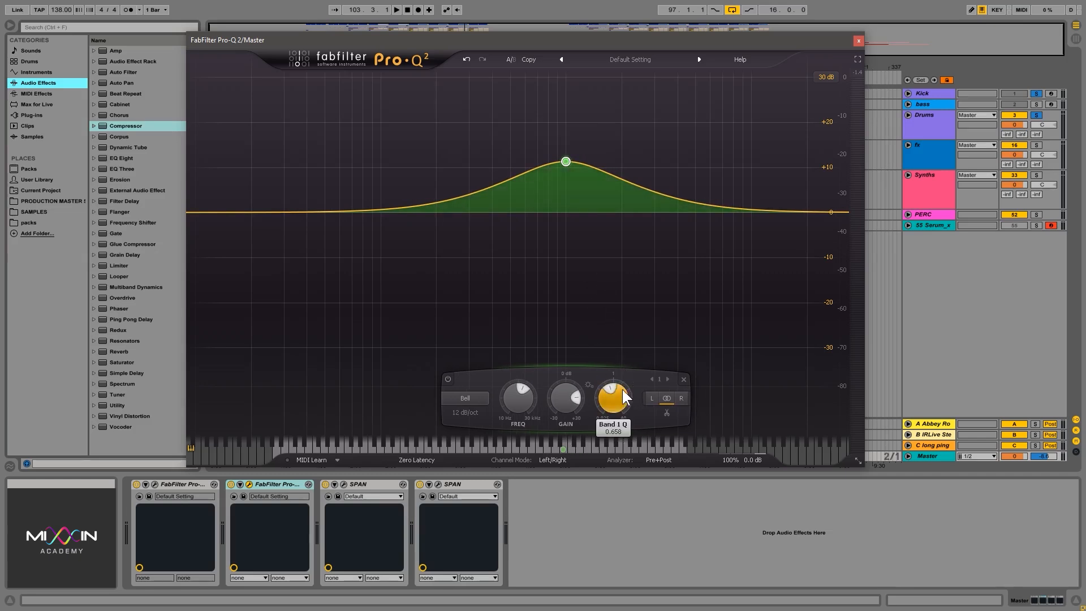
drag(566, 161, 553, 285)
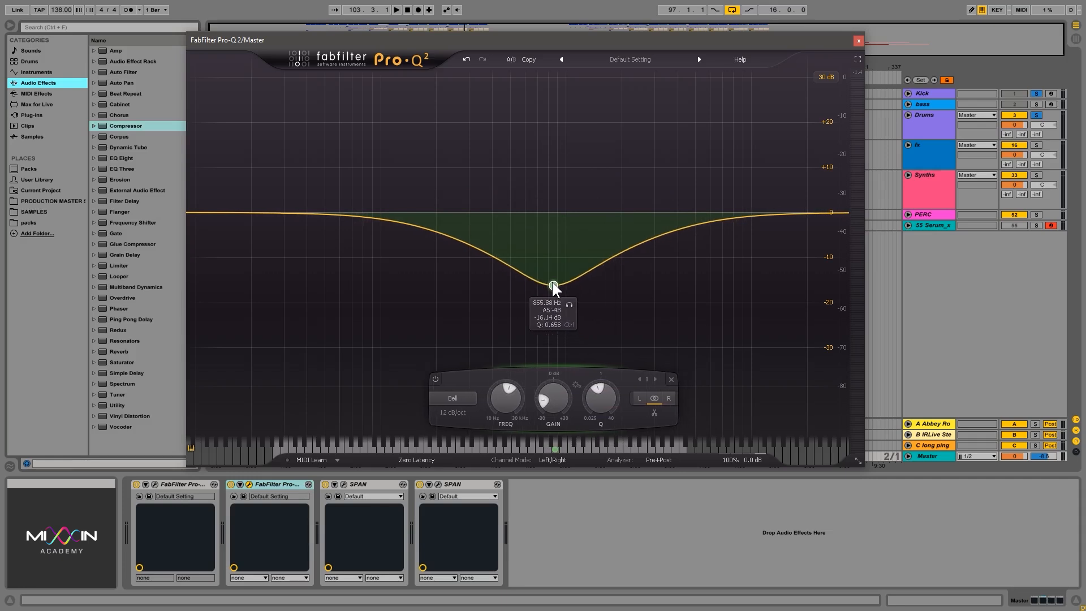
Audition the bell cut with a Q of about 1.7 up to about 2600 Hz, and turn it into a +5.7 dB boost at 1976 Hz.
key(space)
drag(609, 398, 600, 375)
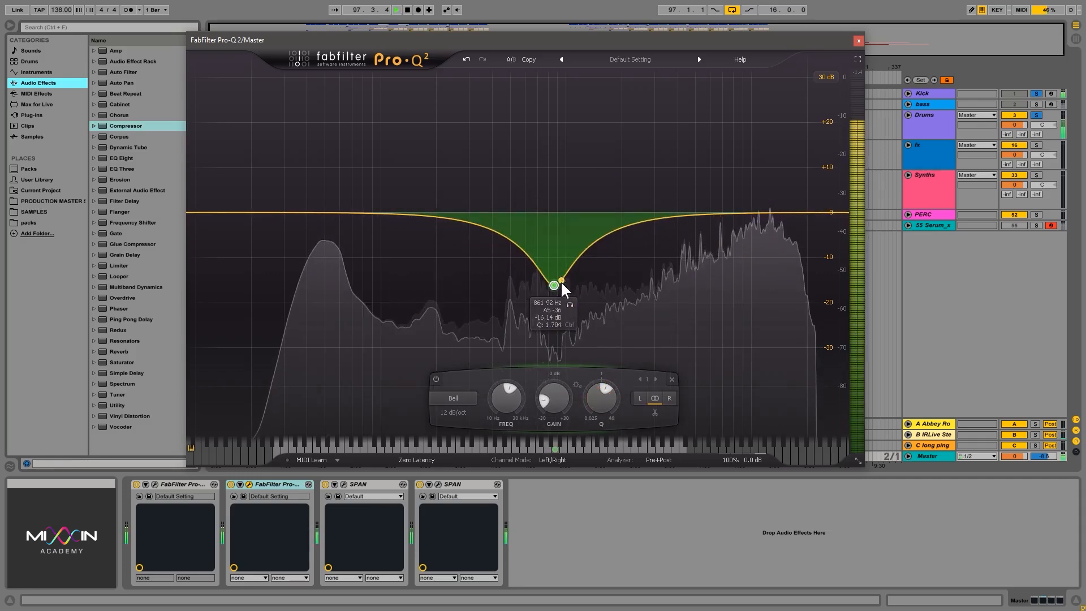
drag(561, 281, 642, 294)
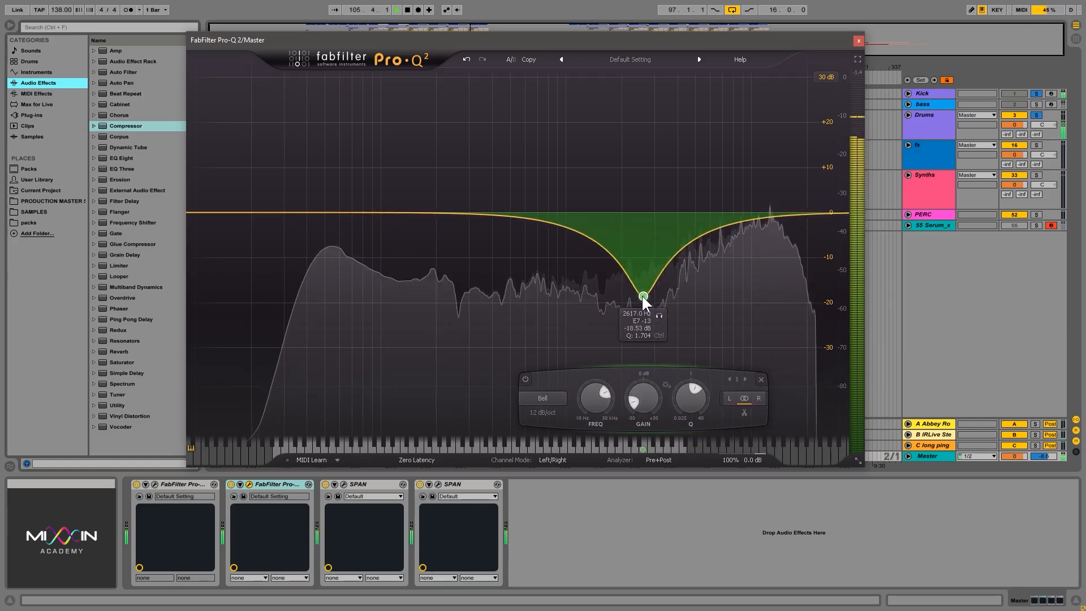
key(space)
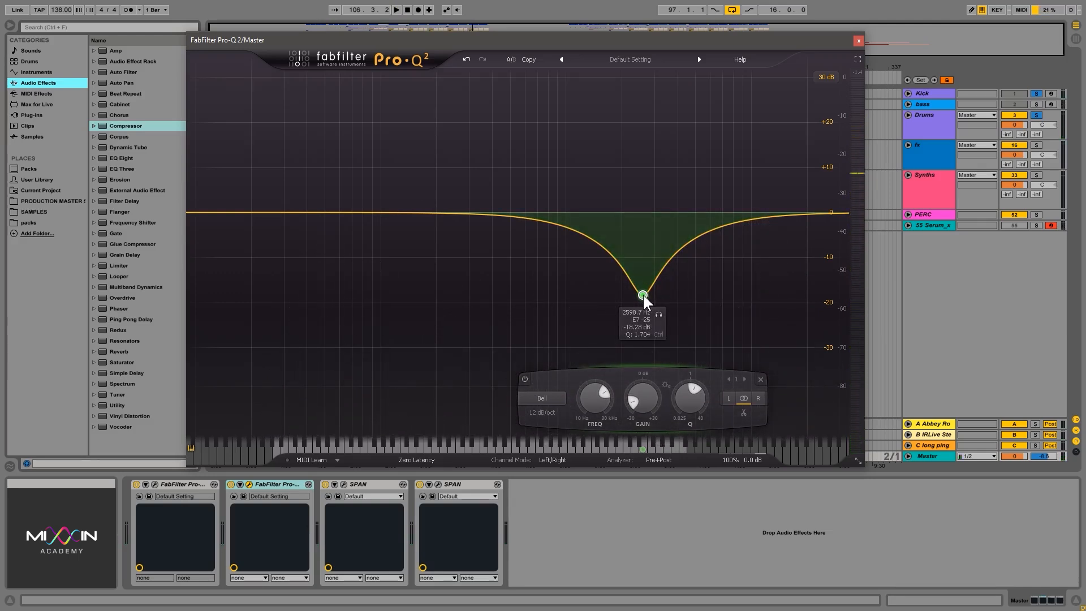
drag(643, 295, 621, 188)
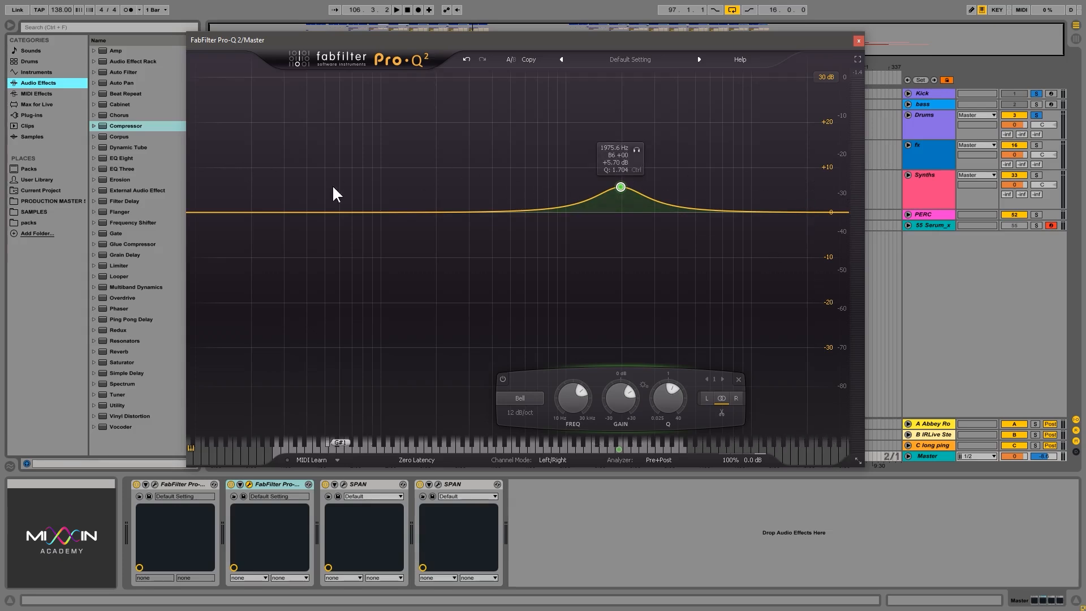
click(621, 188)
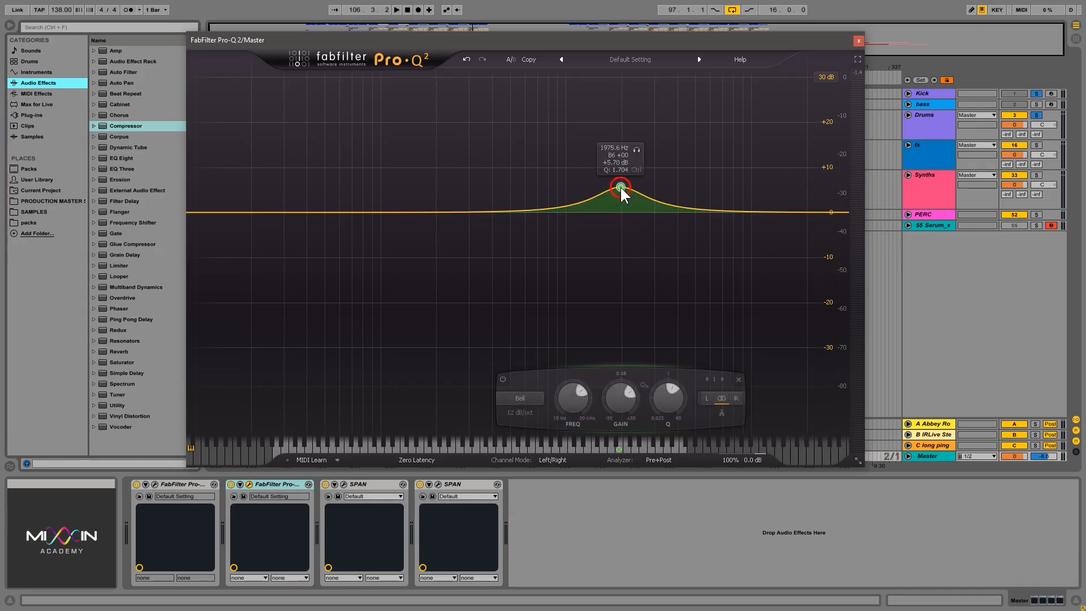
Change the band to Notch and set it to about 1589 Hz with a Q of about 0.81.
click(524, 398)
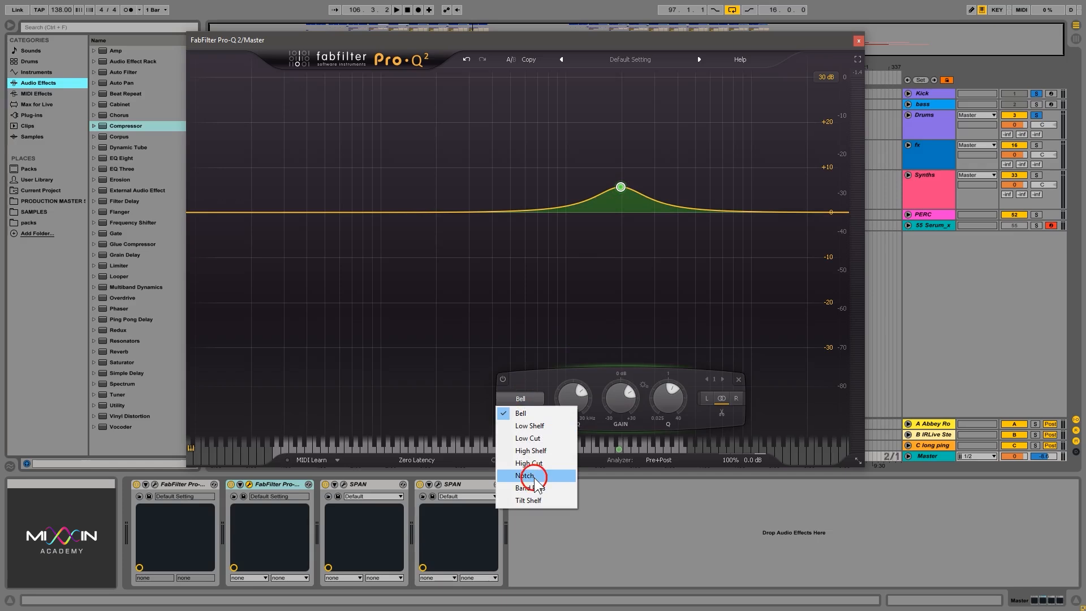
click(534, 477)
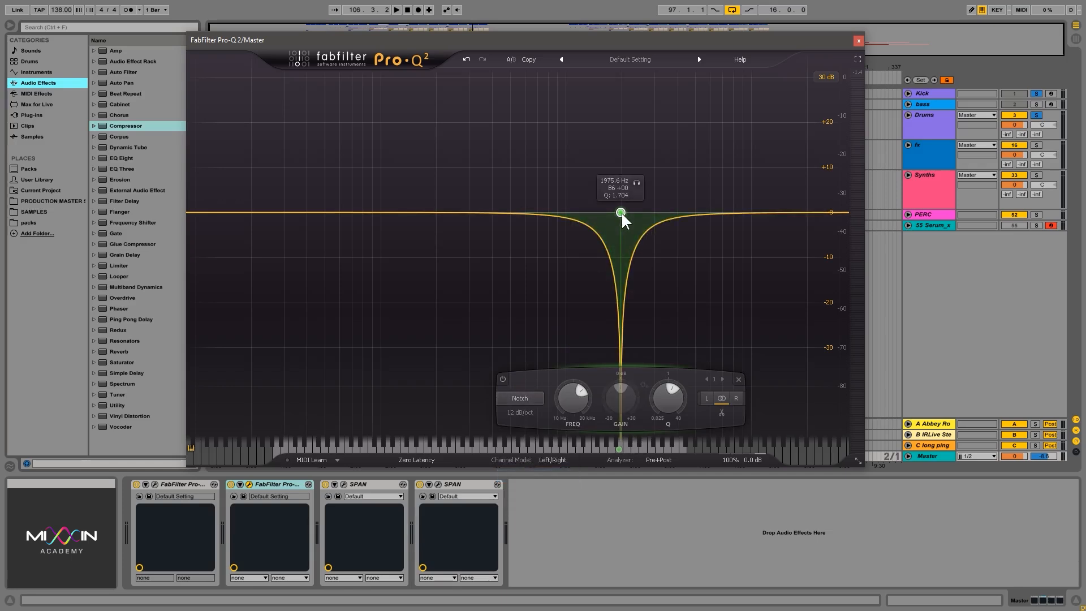
drag(621, 212, 589, 215)
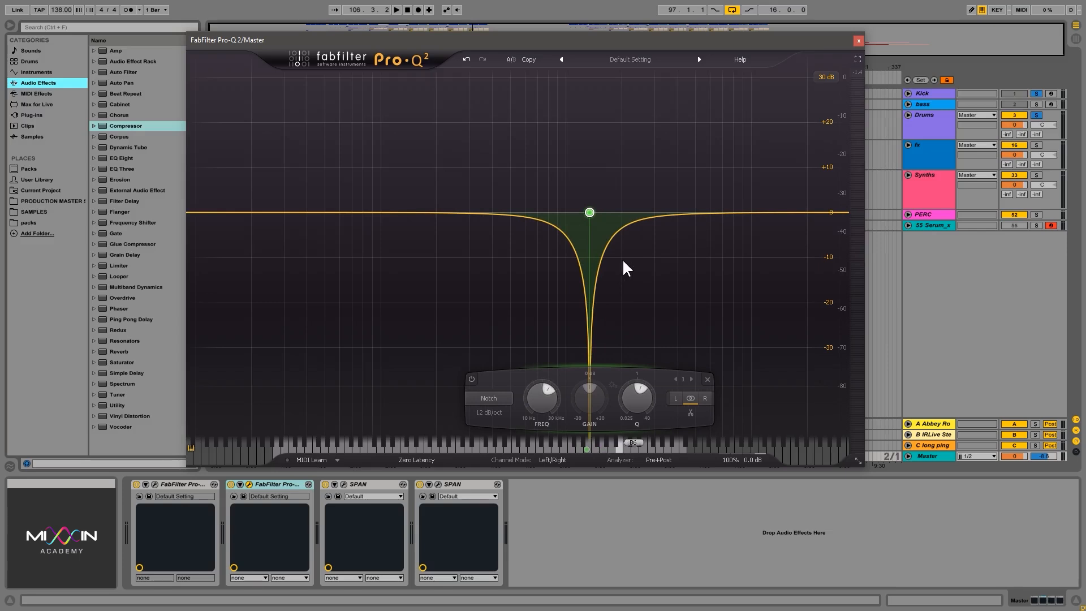
drag(589, 212, 591, 269)
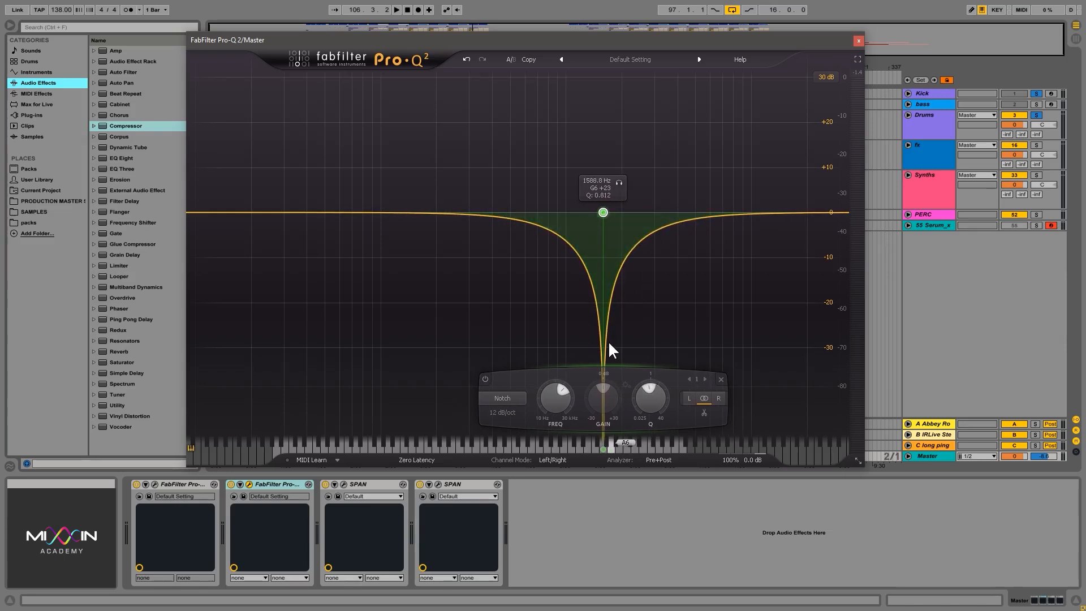
Set the notch slope to 36 dB/oct and its Q to about 1.14.
click(515, 410)
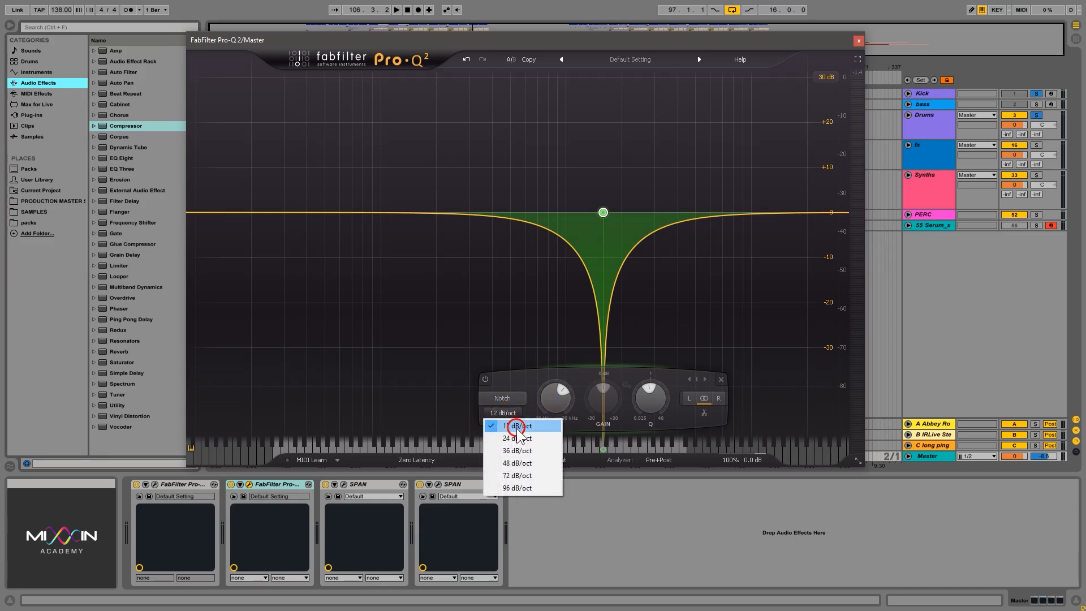
click(517, 445)
drag(658, 385, 657, 388)
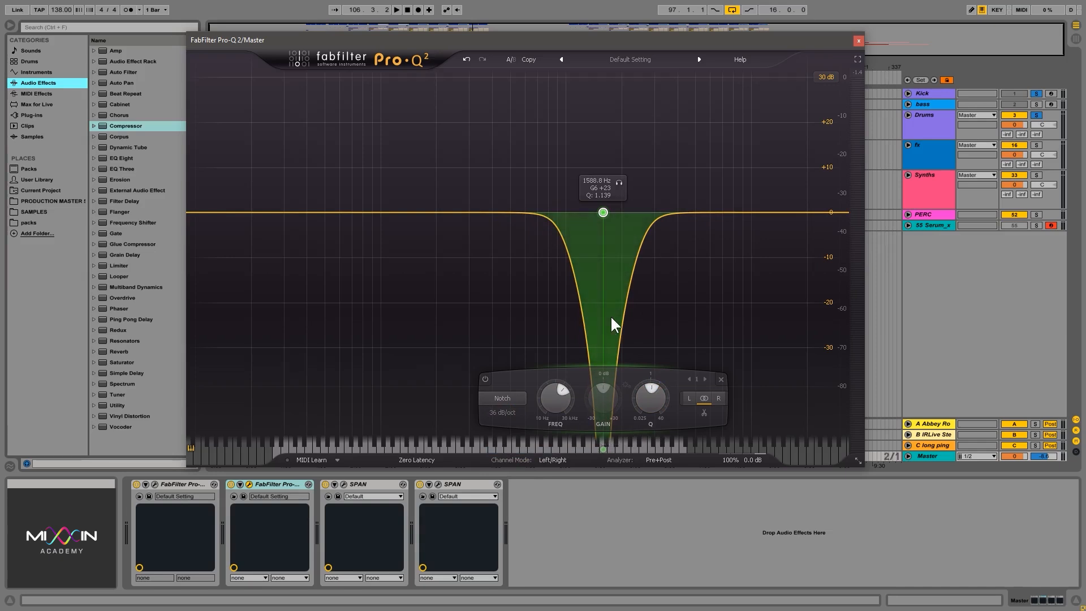
Audition the notch at about 2749 Hz with a Q of about 0.77, comparing it with the band bypassed and enabled.
key(space)
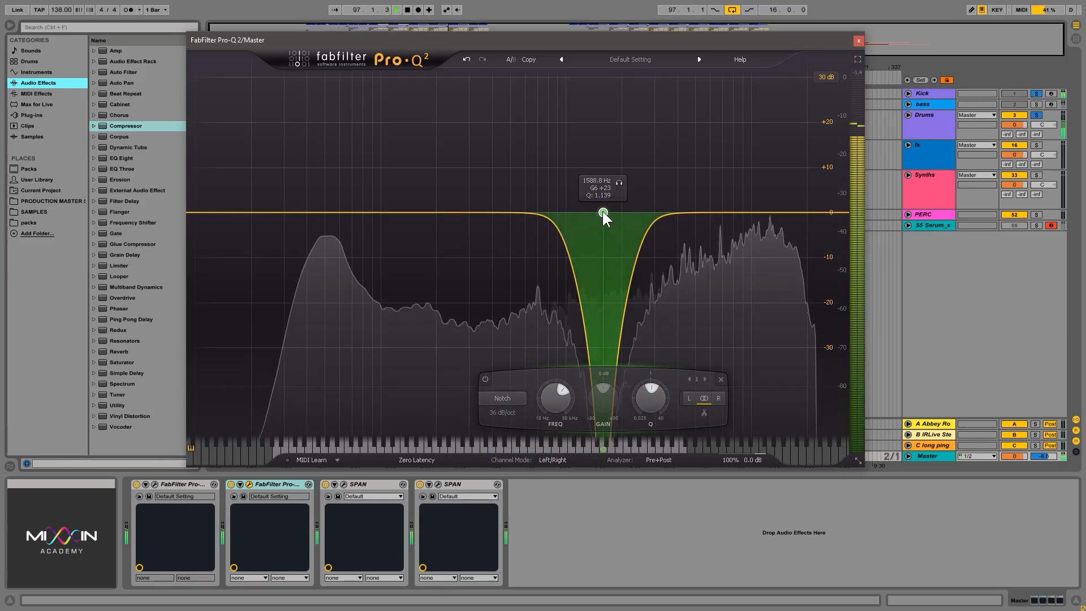
drag(603, 212, 648, 225)
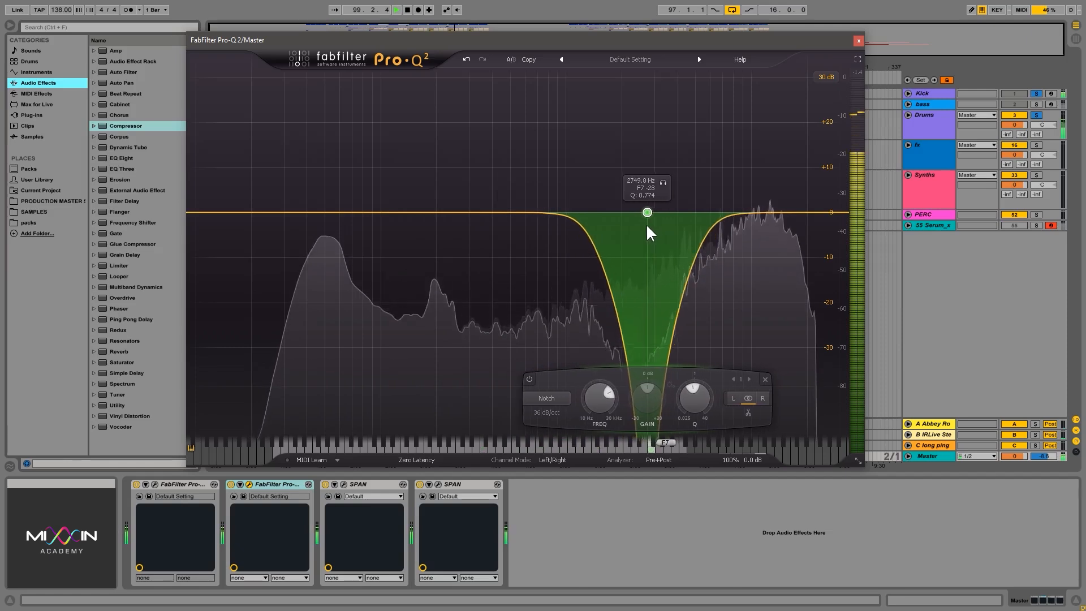
click(528, 379)
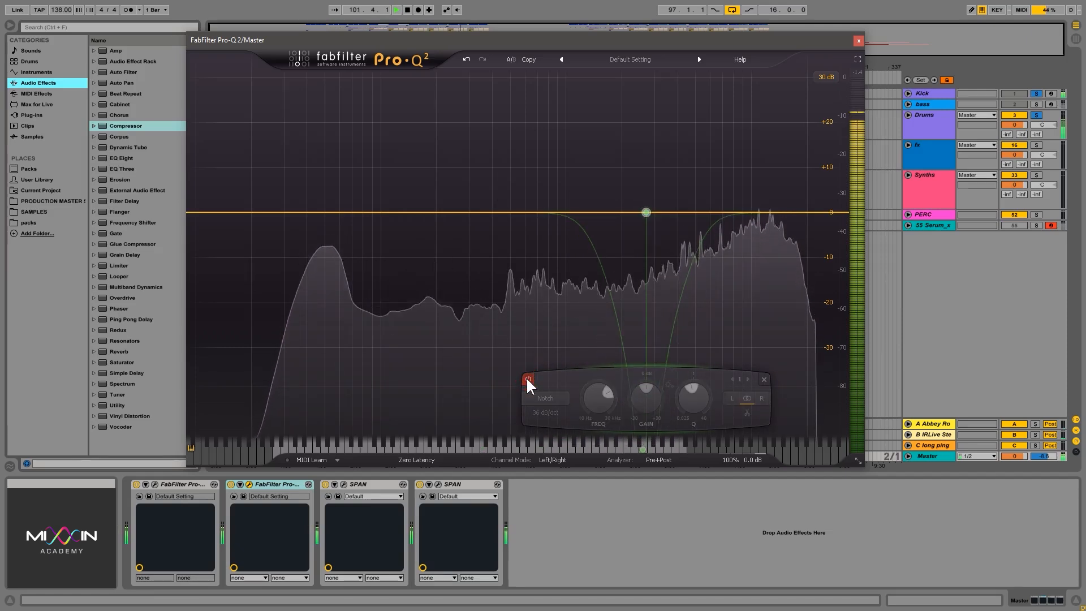
click(527, 379)
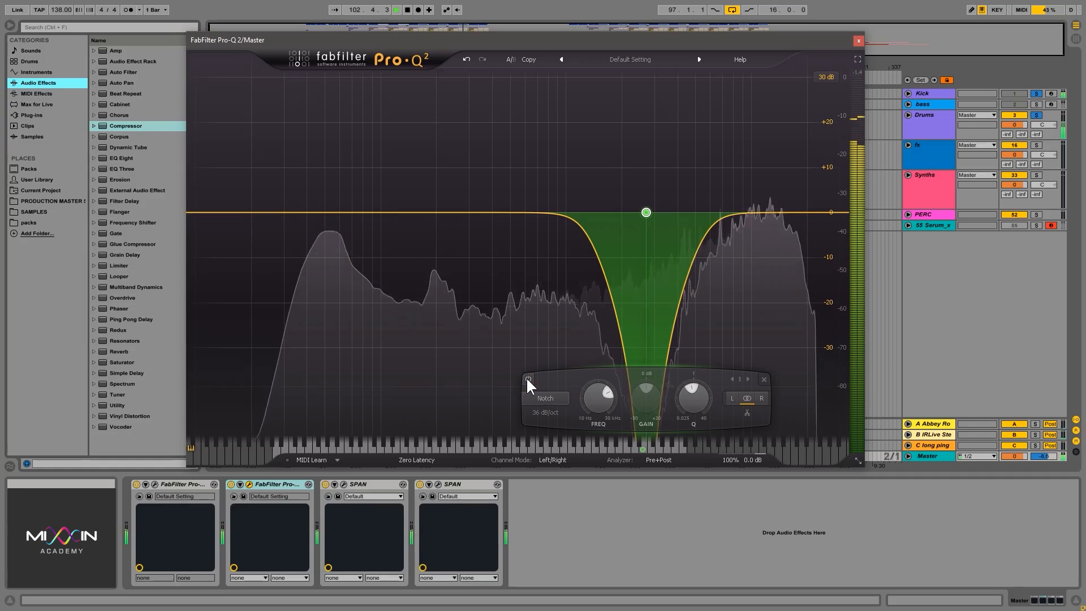
click(528, 379)
click(528, 379)
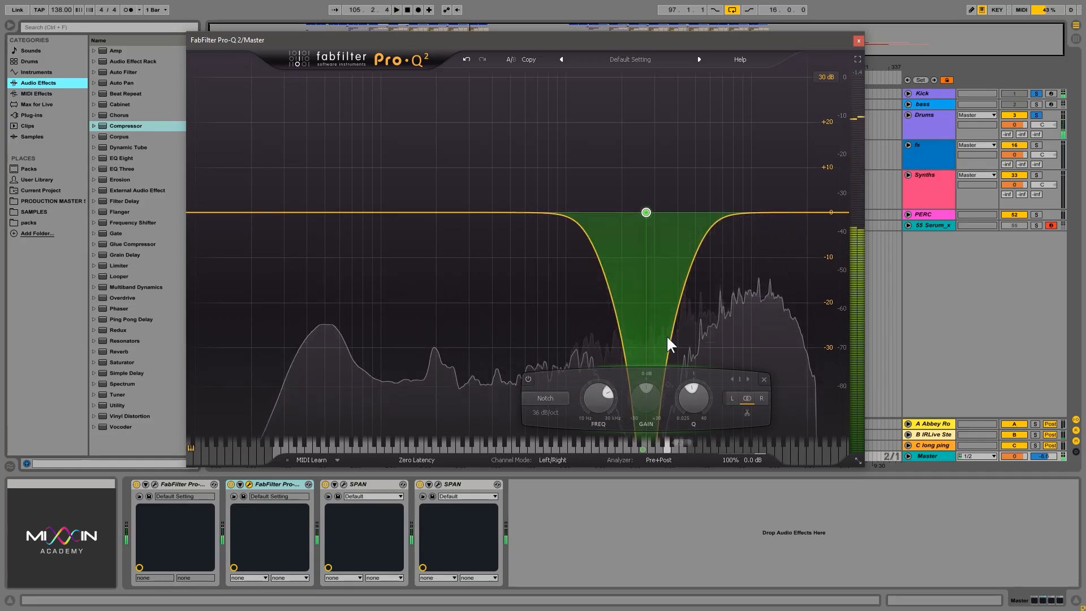
Change the band back to Bell, shift its boost slightly higher in frequency and gain, and set the slope to 12 dB/oct.
click(546, 398)
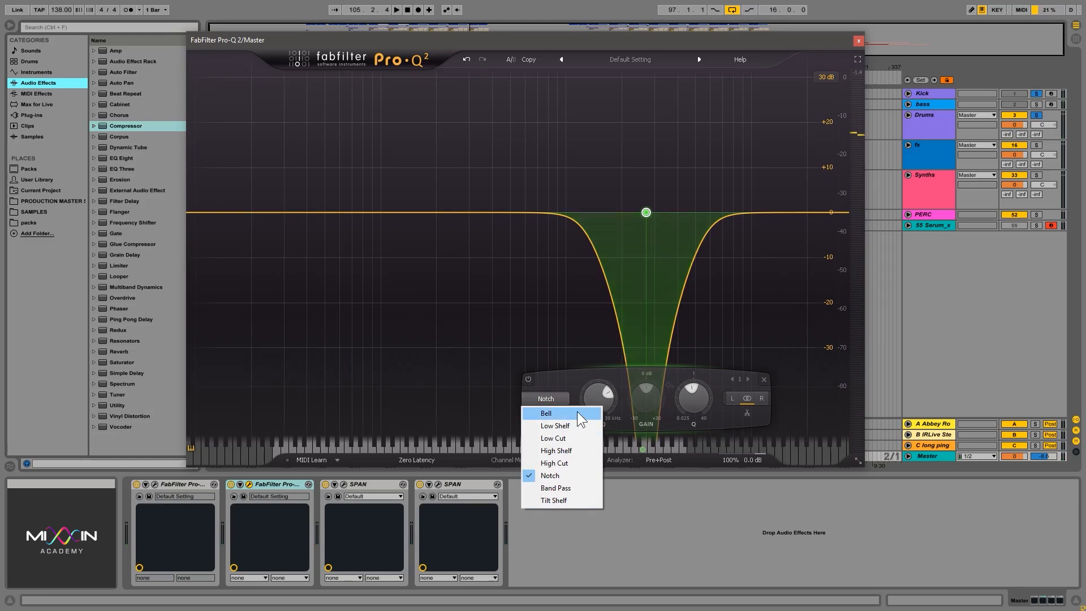
click(576, 413)
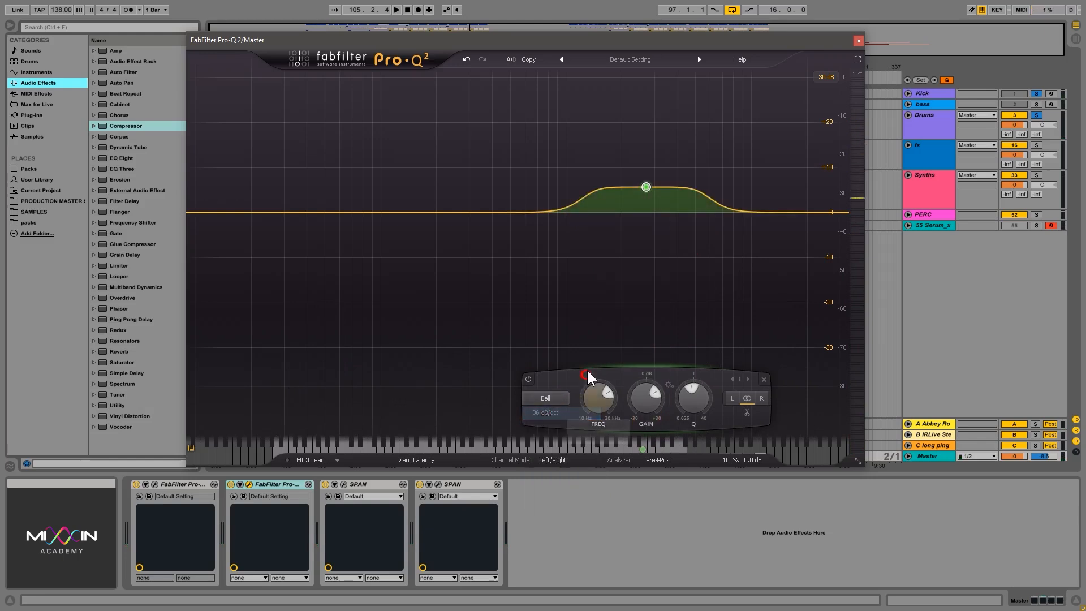
mouse_move(650, 176)
mouse_down()
mouse_move(621, 166)
mouse_move(701, 178)
mouse_move(668, 172)
mouse_up()
click(536, 422)
click(532, 424)
Add a bell cut at about 646 Hz and -15.1 dB, a bell boost at about 200 Hz and +10.9 dB, and a low cut near 200 Hz.
drag(493, 212, 531, 280)
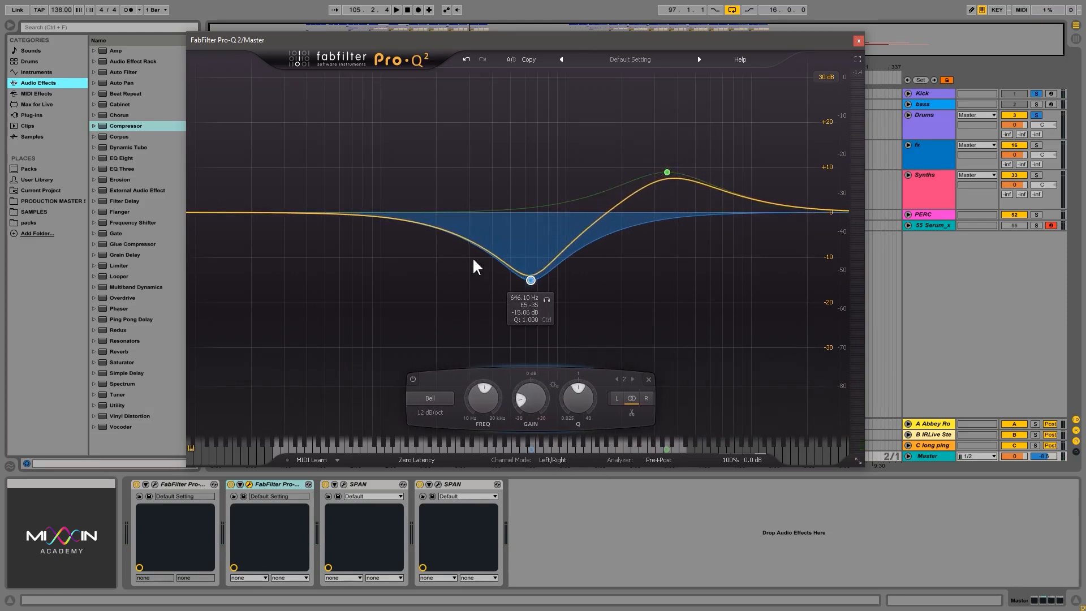
drag(447, 232, 436, 164)
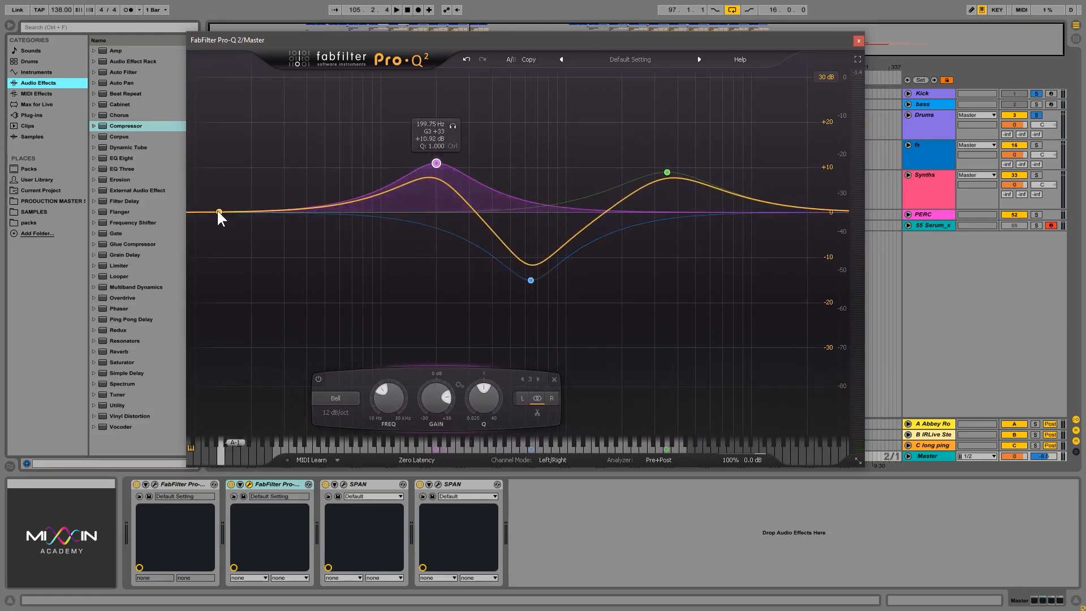
drag(216, 212, 438, 213)
Lower both bell boosts slightly, bringing the lower one to about 210 Hz and +8.7 dB, and audition the combined curve.
drag(667, 172, 668, 179)
drag(436, 163, 436, 172)
key(space)
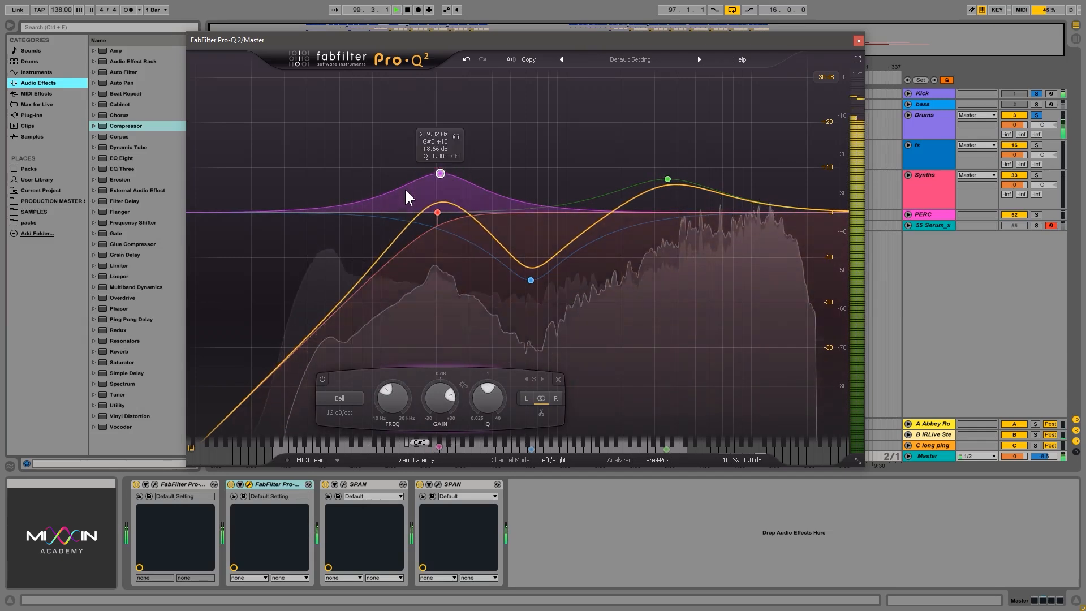
key(space)
Select all four bands and compare the playback with them bypassed and enabled.
drag(363, 123, 789, 343)
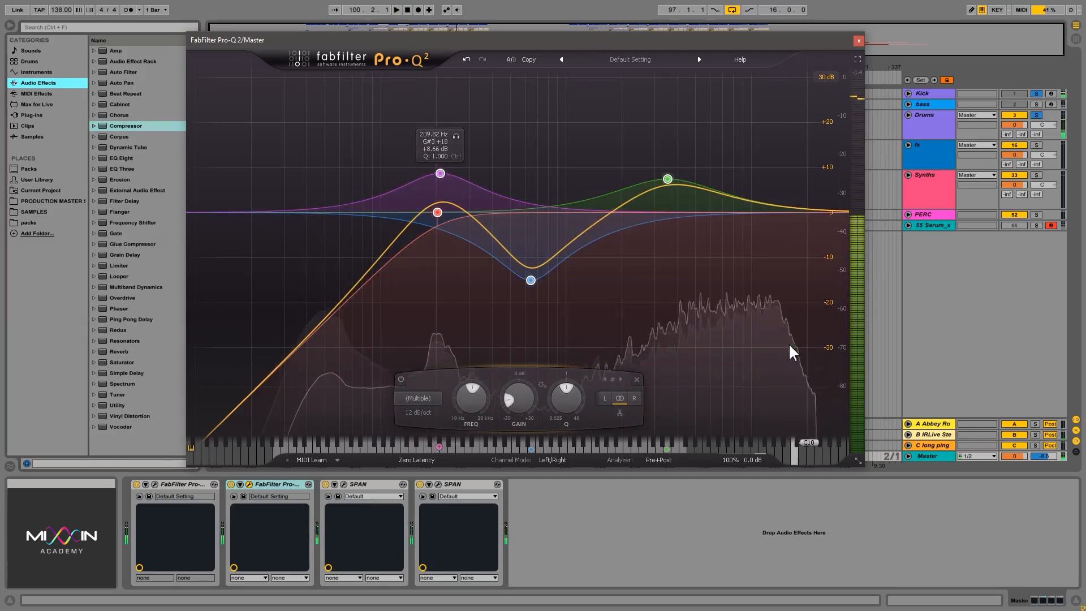
key(space)
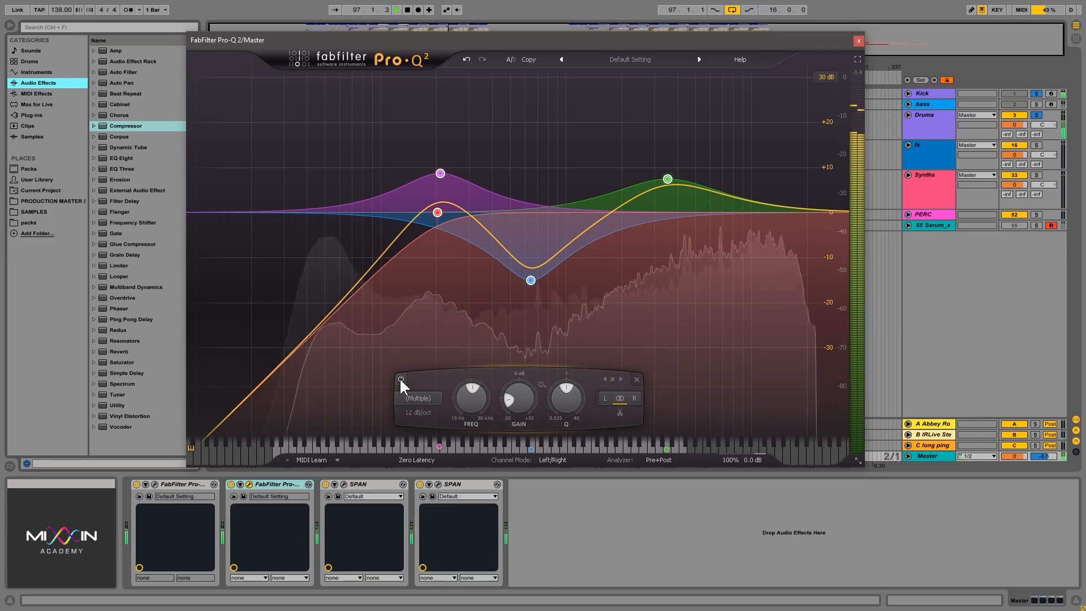
click(400, 379)
click(400, 378)
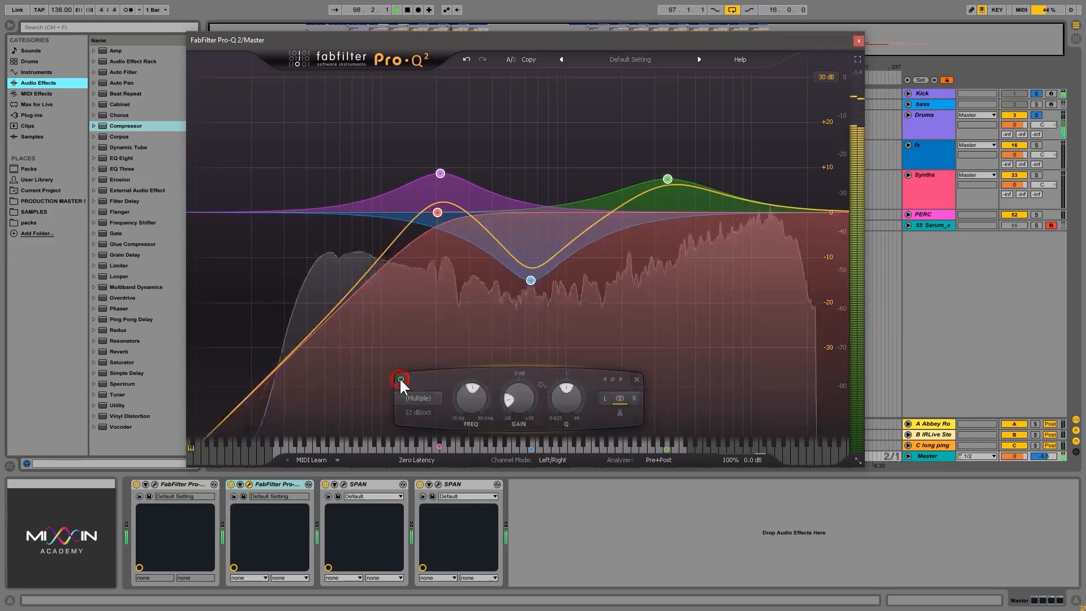
click(400, 379)
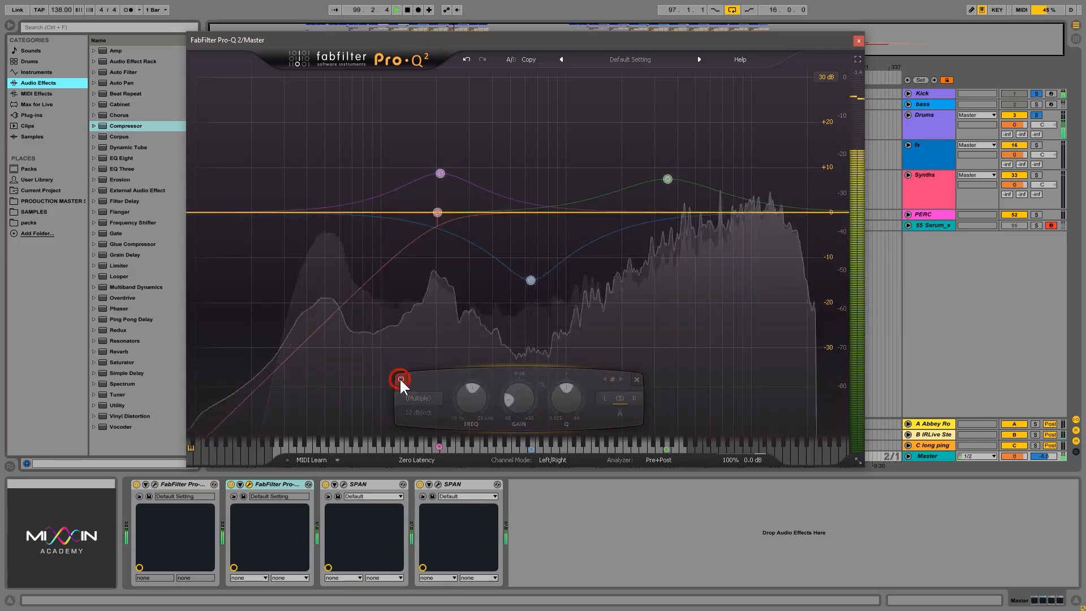
Compare the playback once more with all four bands enabled and bypassed, and stop playback.
click(400, 379)
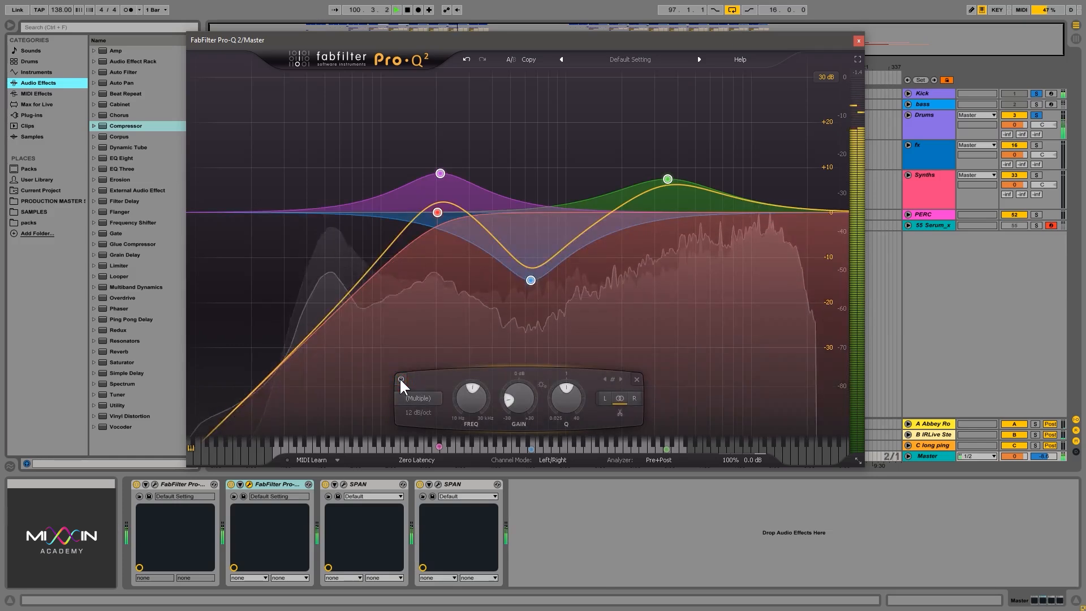
click(400, 379)
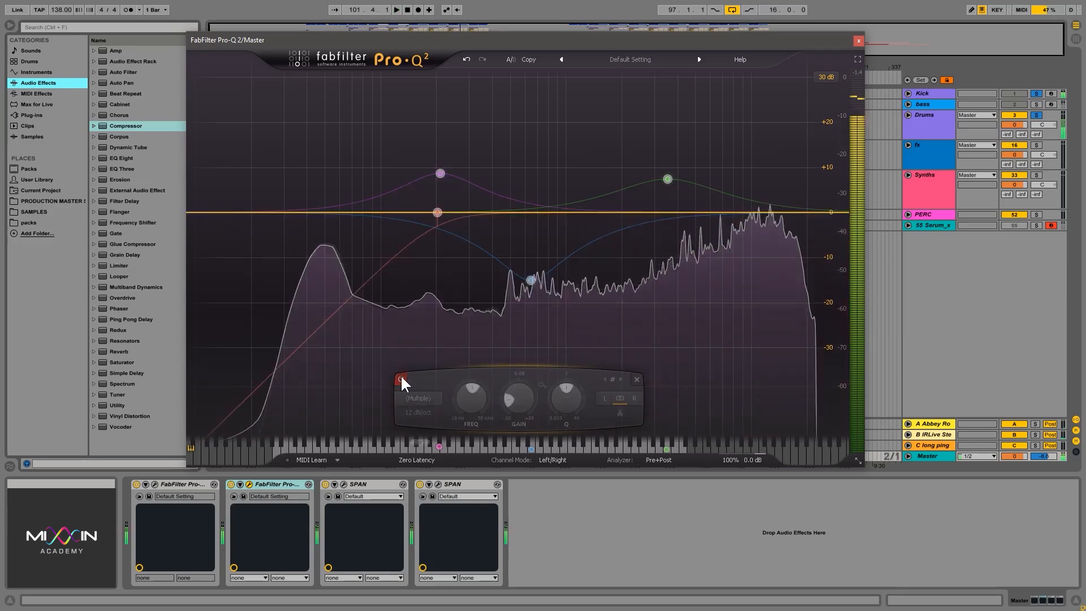
key(space)
Shift all four bands together until the high bell boost sits at about 4434 Hz and +8.45 dB, and close the EQ window.
drag(349, 111, 741, 314)
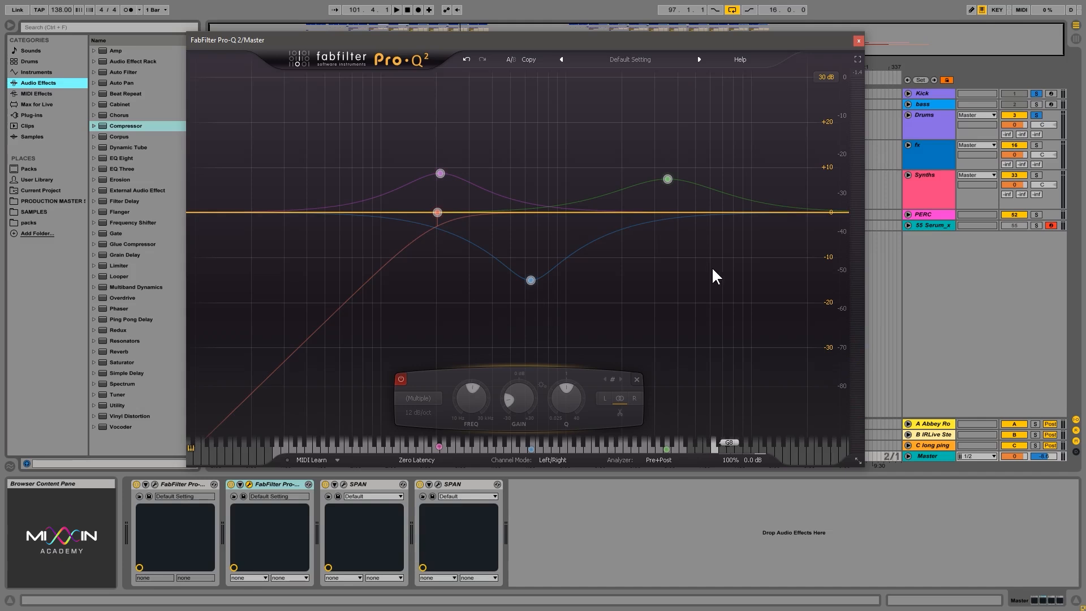
mouse_move(531, 280)
mouse_down()
mouse_move(531, 256)
mouse_move(550, 288)
mouse_up()
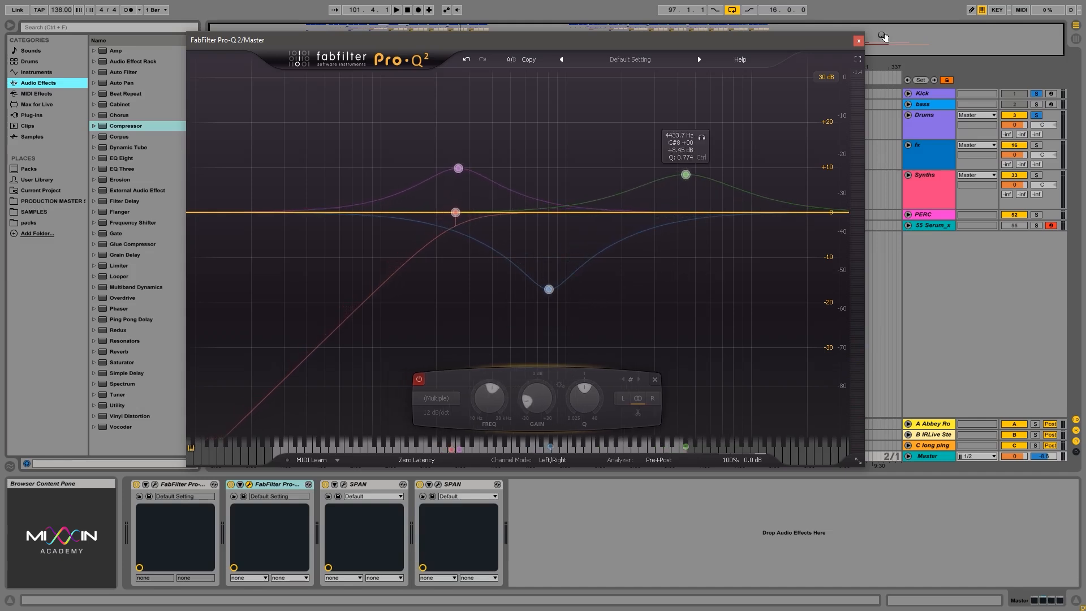
click(860, 39)
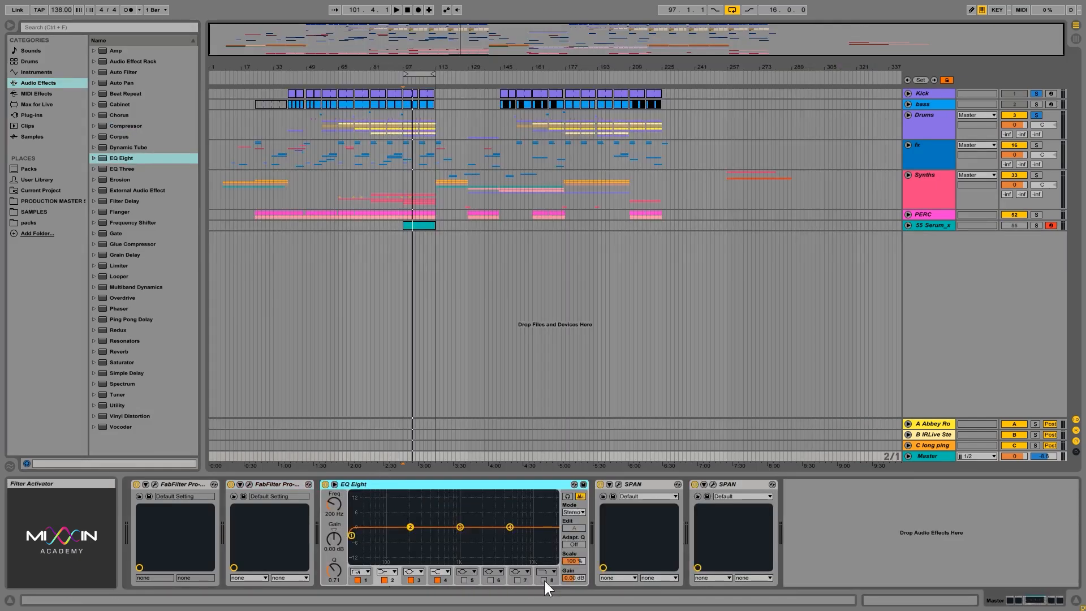
Move EQ Eight's band 1 low cut to about 100 Hz and switch it to the gentler low-cut shape.
click(366, 573)
click(389, 572)
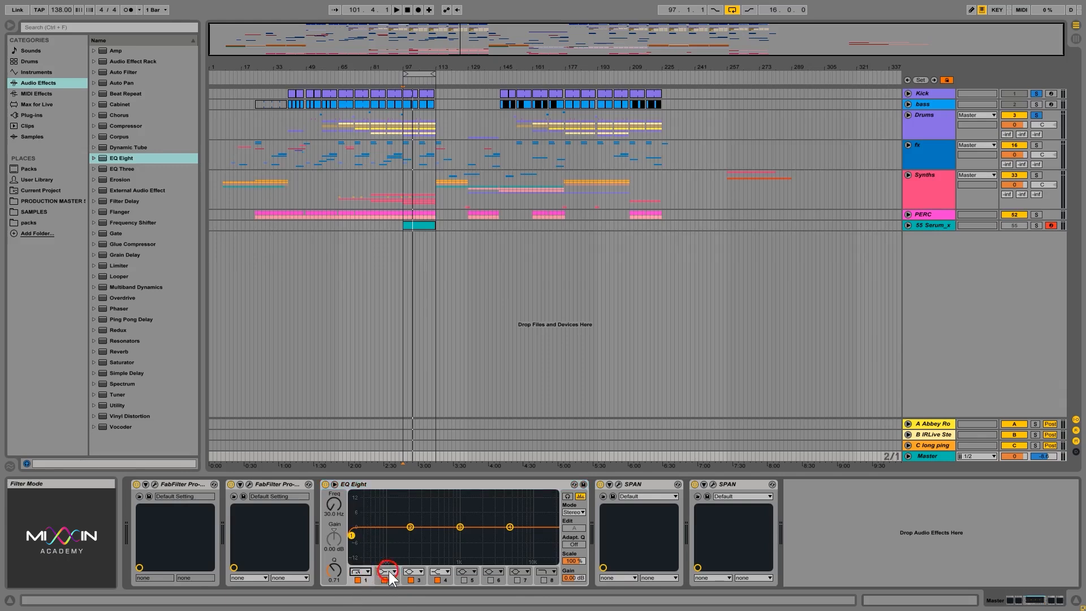
click(391, 574)
click(387, 563)
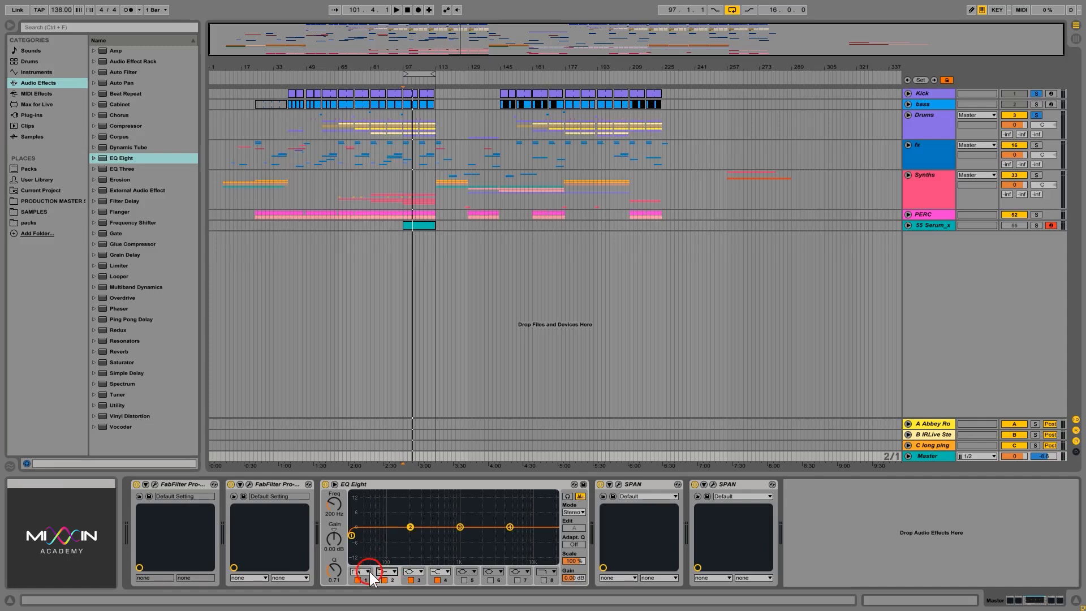
drag(351, 535, 389, 536)
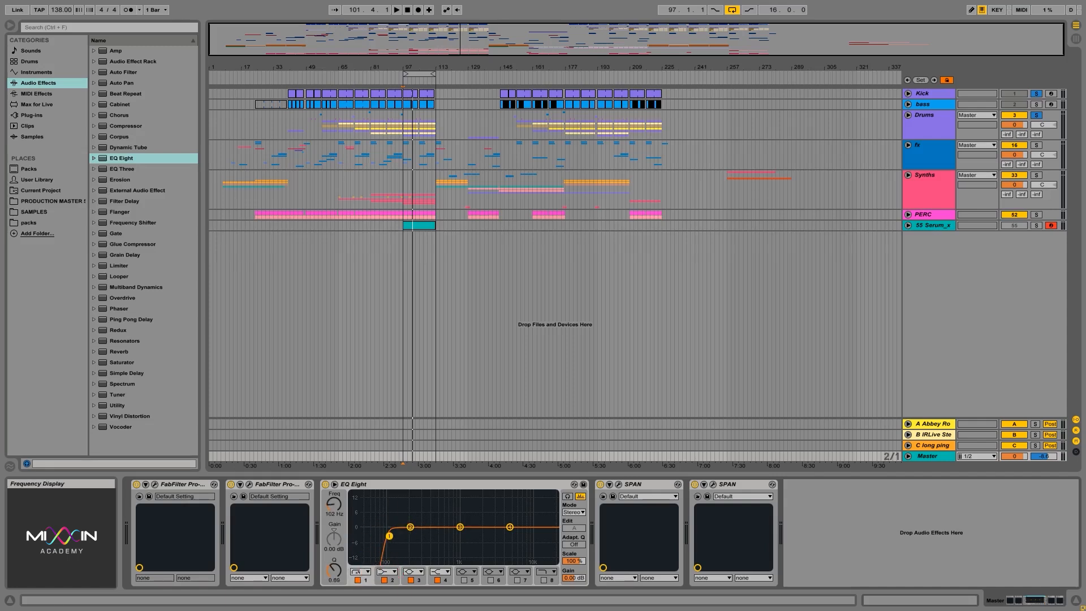
click(362, 572)
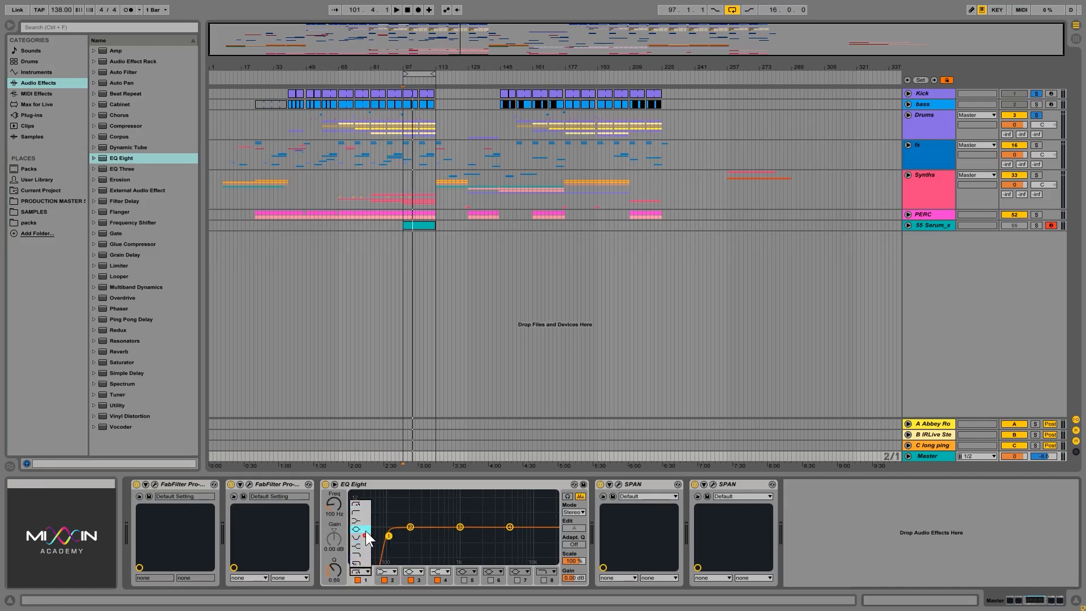
click(364, 513)
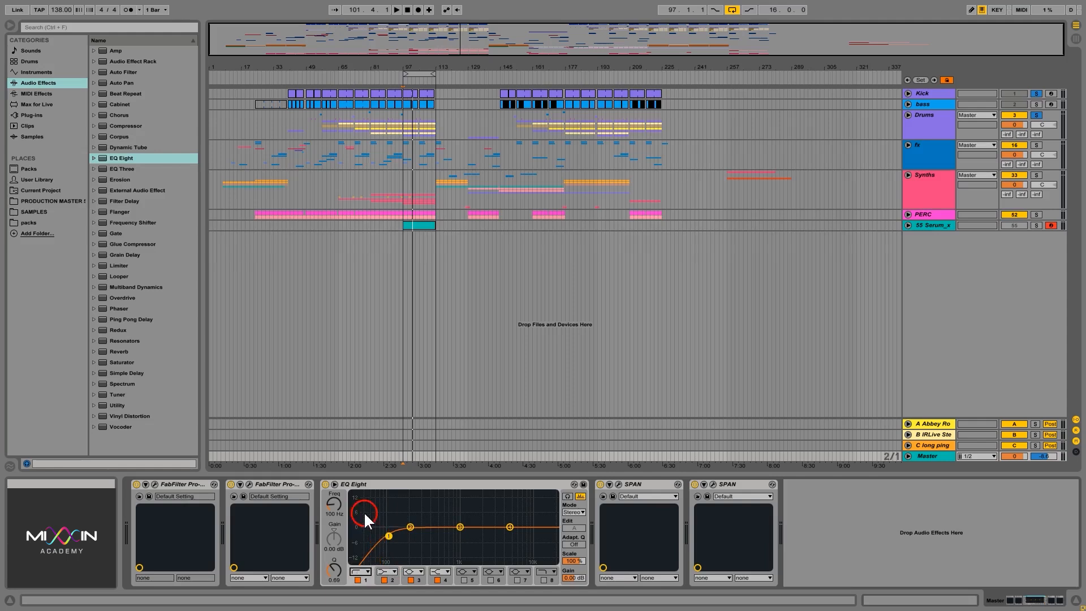
Try the low shelf, bell and notch shapes on EQ Eight band 1, moving it to about 354 Hz.
click(363, 571)
click(362, 521)
drag(380, 533, 428, 529)
click(360, 571)
click(362, 528)
click(361, 571)
click(365, 538)
click(360, 571)
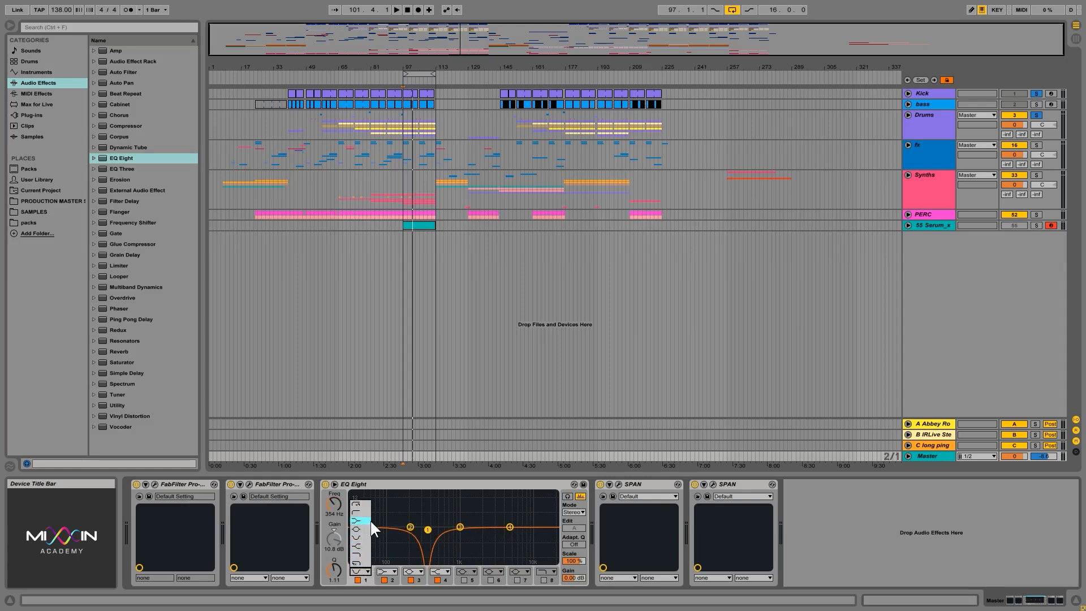
click(409, 507)
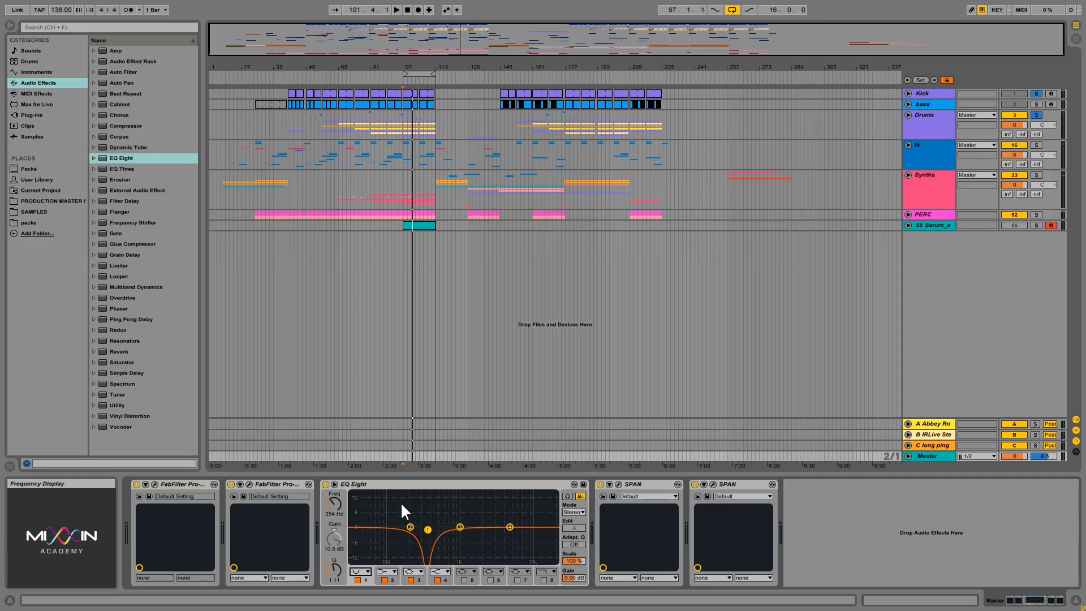
Make band 1 a low shelf at about 559 Hz and -5.83 dB, and move band 4 to about 882 Hz and +5.83 dB.
click(360, 572)
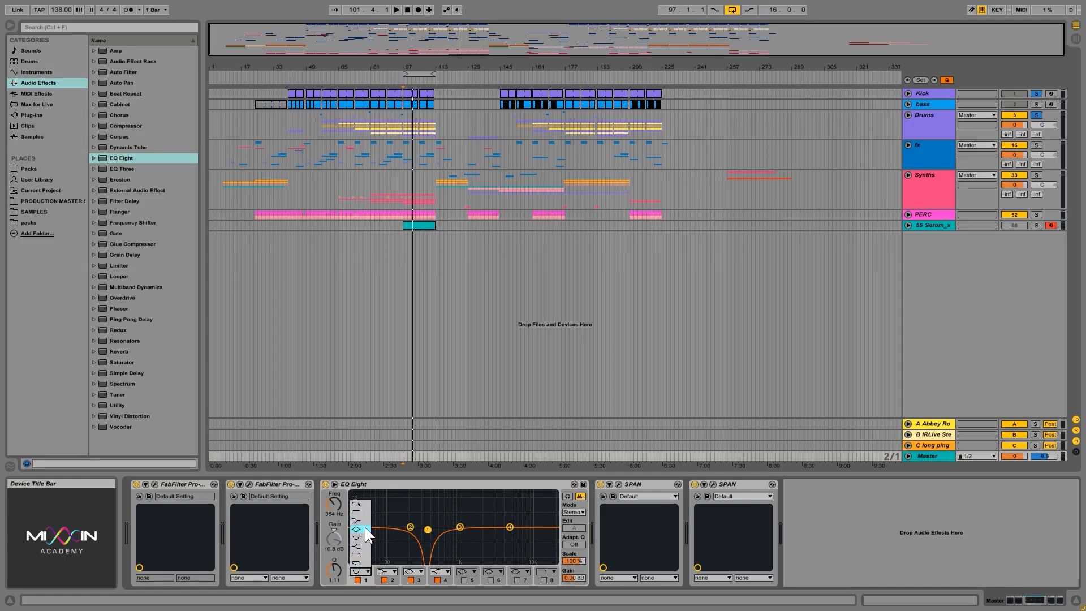
click(362, 518)
drag(423, 503, 447, 506)
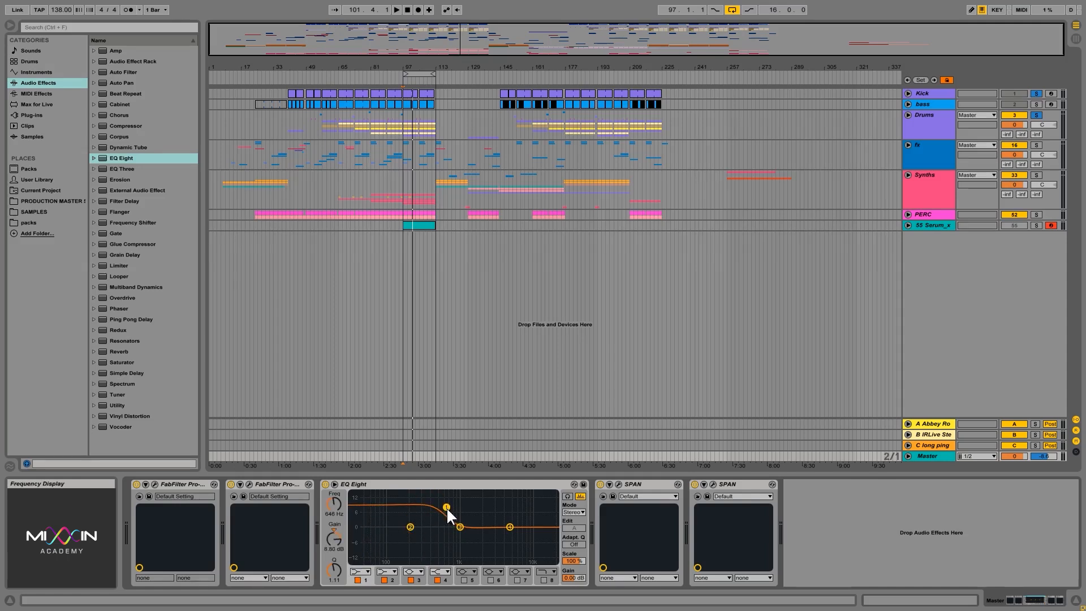
drag(507, 525, 453, 544)
drag(446, 507, 441, 540)
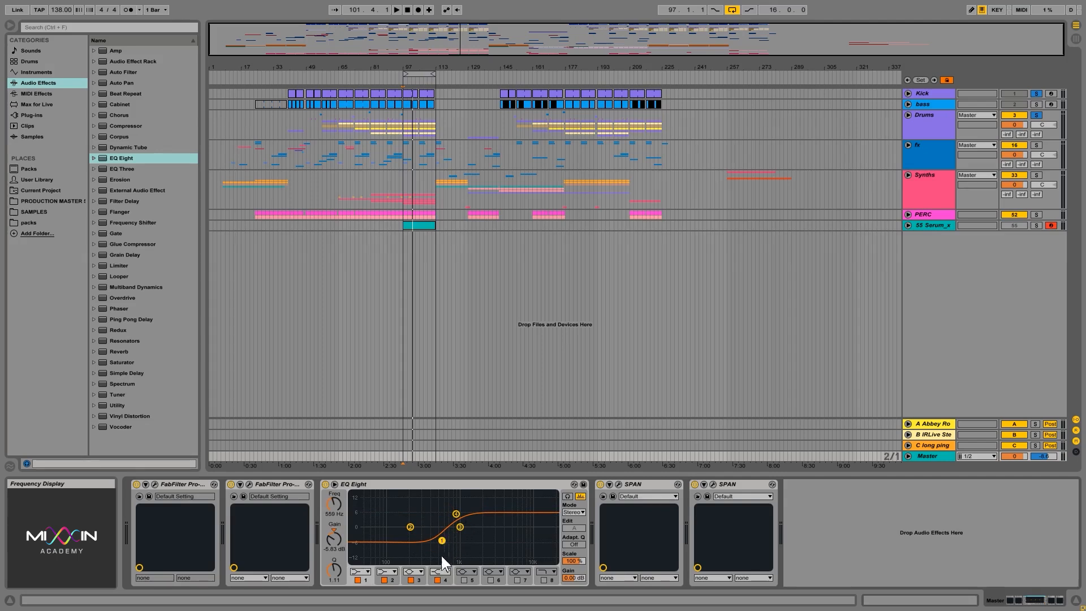
Review the filter shapes offered for EQ Eight band 4 and select band 1.
click(444, 571)
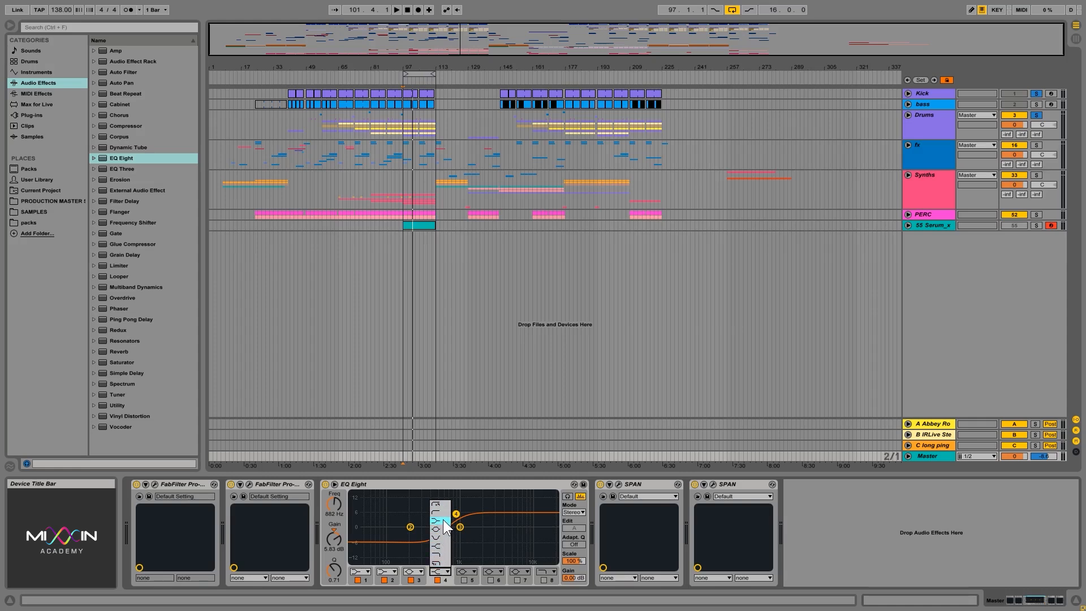
click(443, 520)
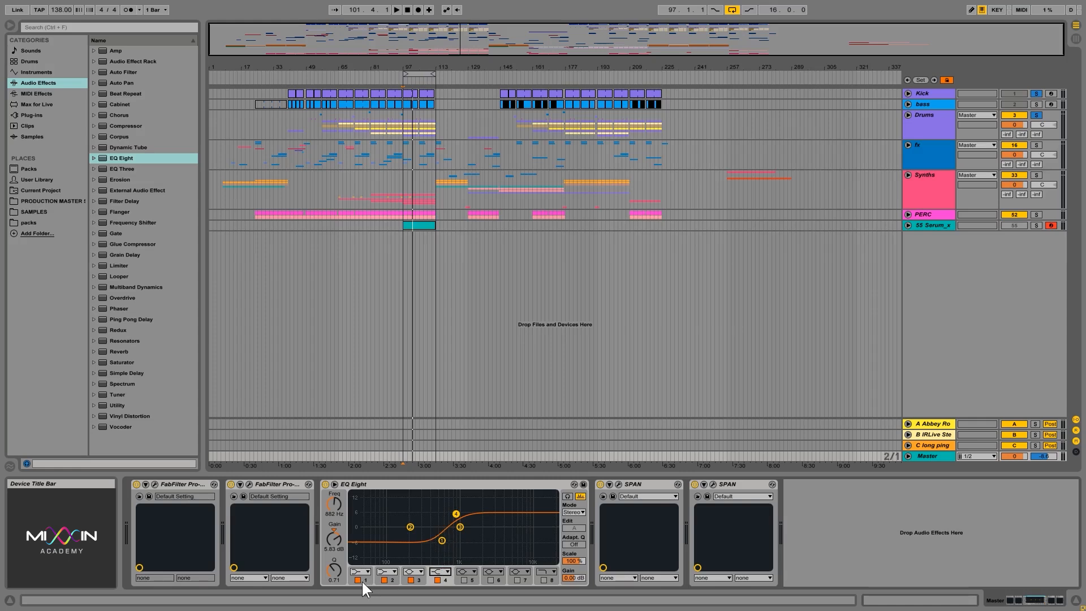
click(364, 580)
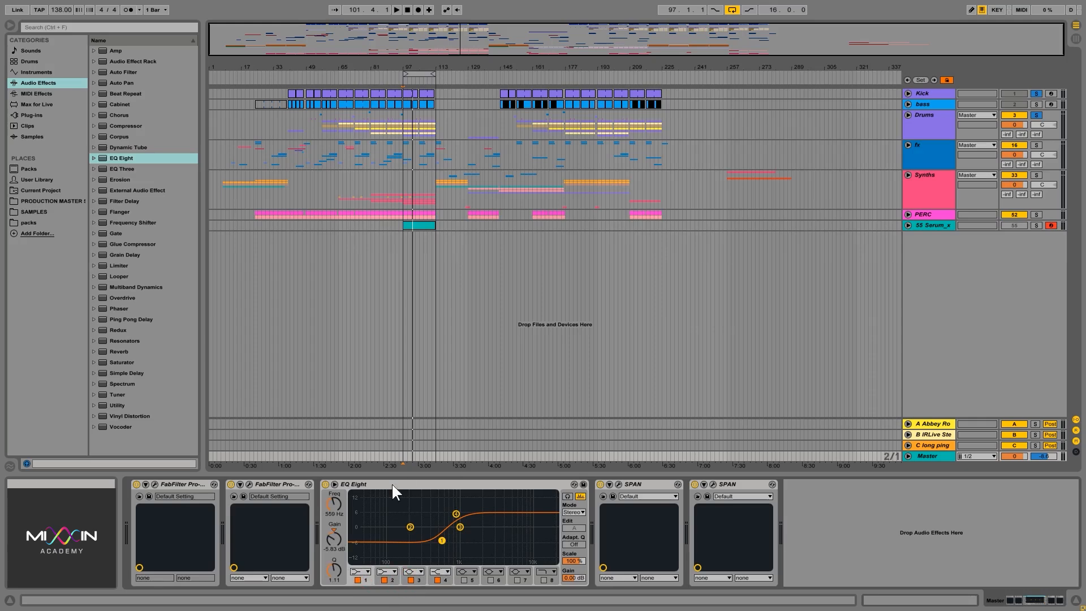
Expand EQ Eight's frequency display into the main view, enlarge it and start playback.
click(335, 484)
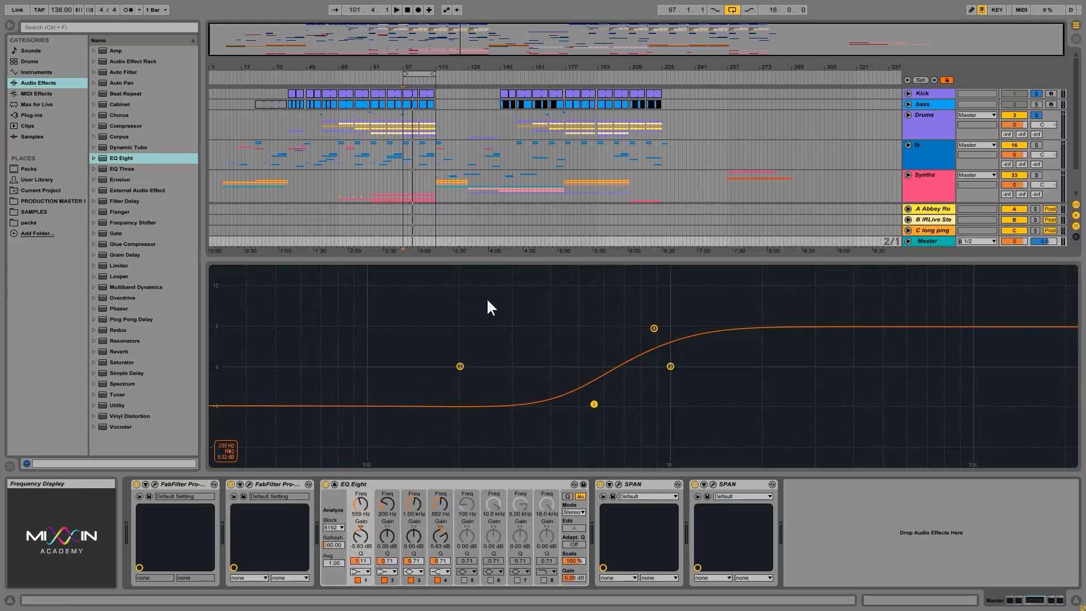
drag(510, 261, 514, 159)
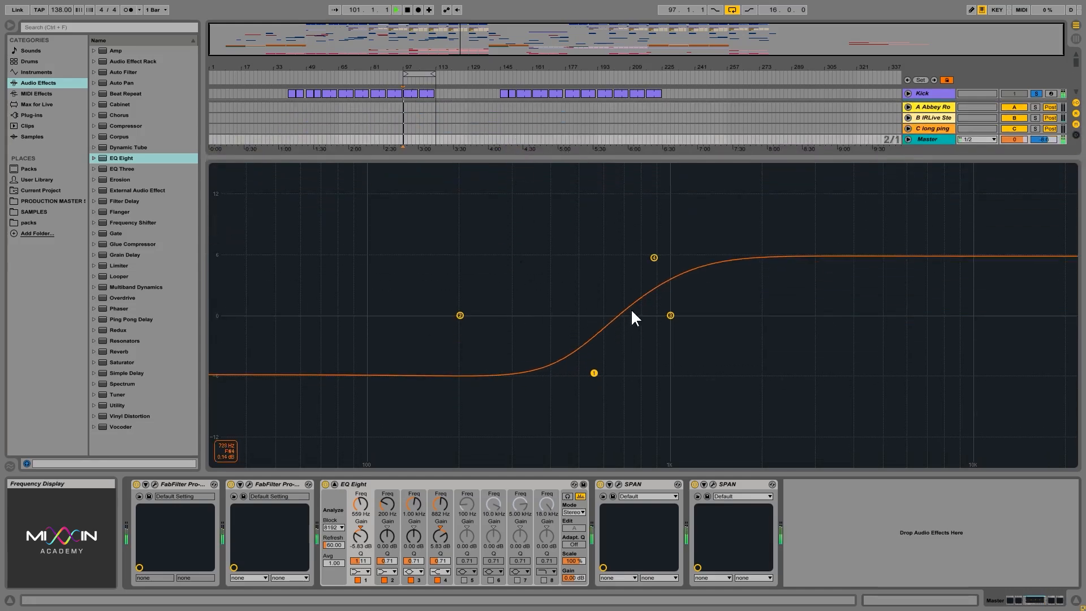
key(space)
Move band 4 to 1.10 kHz and +4.45 dB, band 1 to 494 Hz and +0.23 dB, and band 2 to 330 Hz and -2.74 dB.
drag(654, 257, 683, 271)
drag(594, 372, 576, 313)
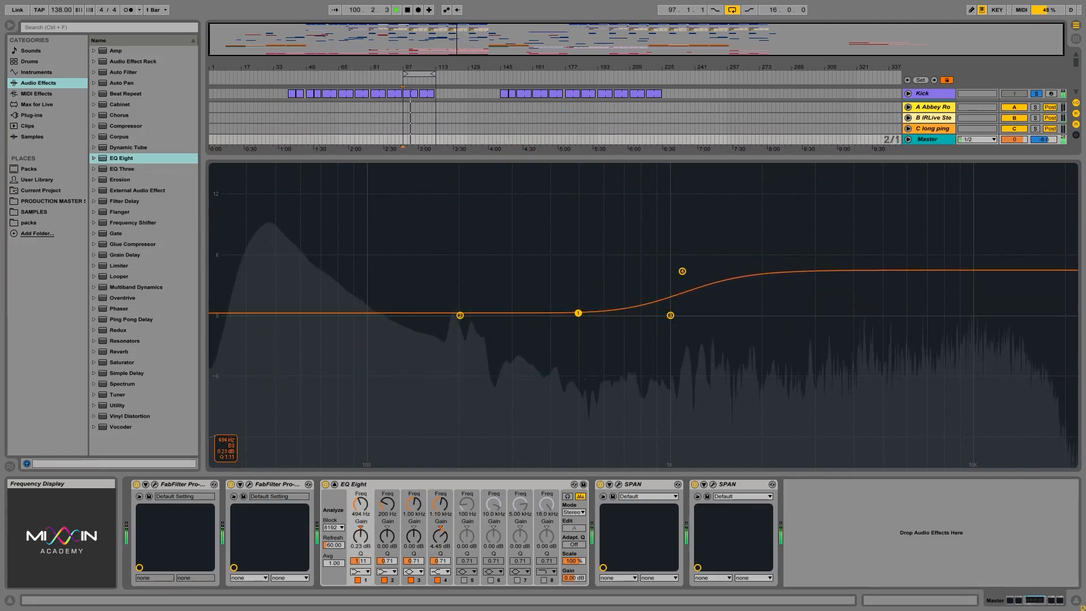
drag(460, 315, 525, 342)
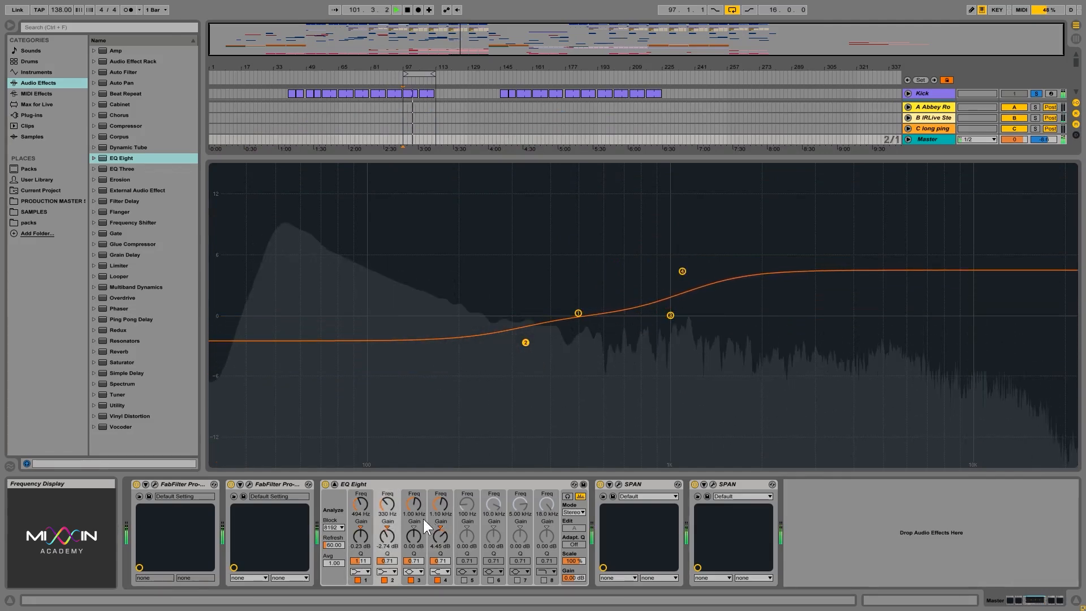
Change band 2 to a bell shape and move it to about 1.67 kHz and -3.19 dB.
click(388, 571)
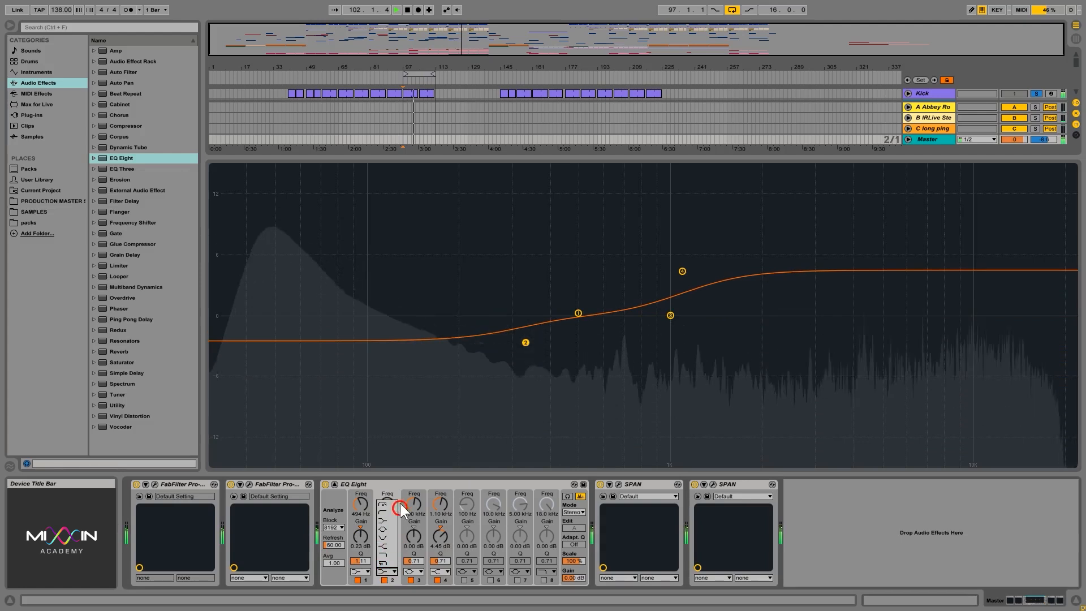
click(388, 531)
drag(527, 344, 737, 346)
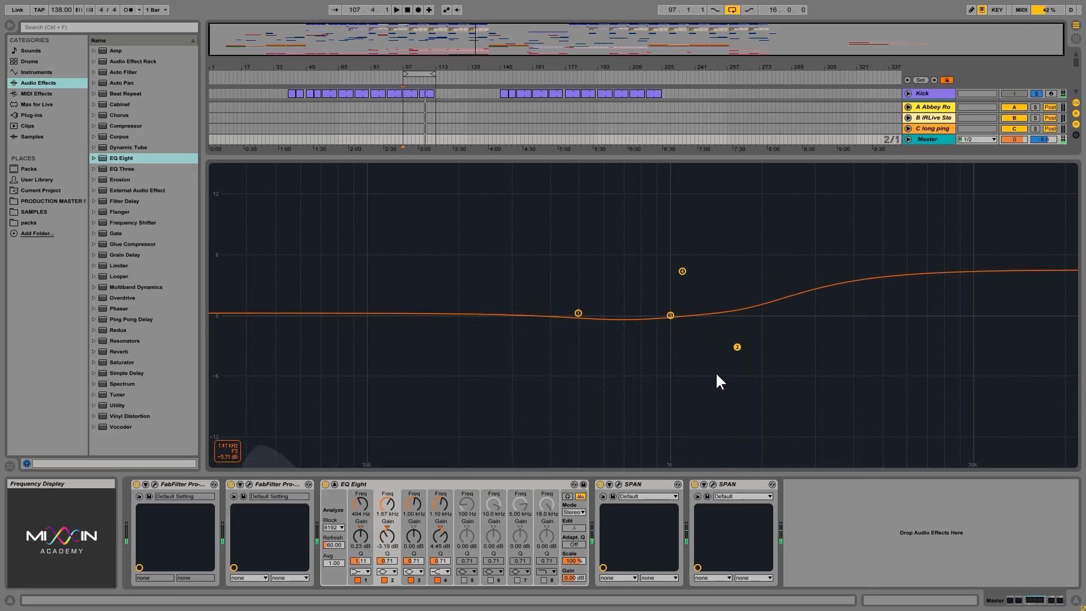